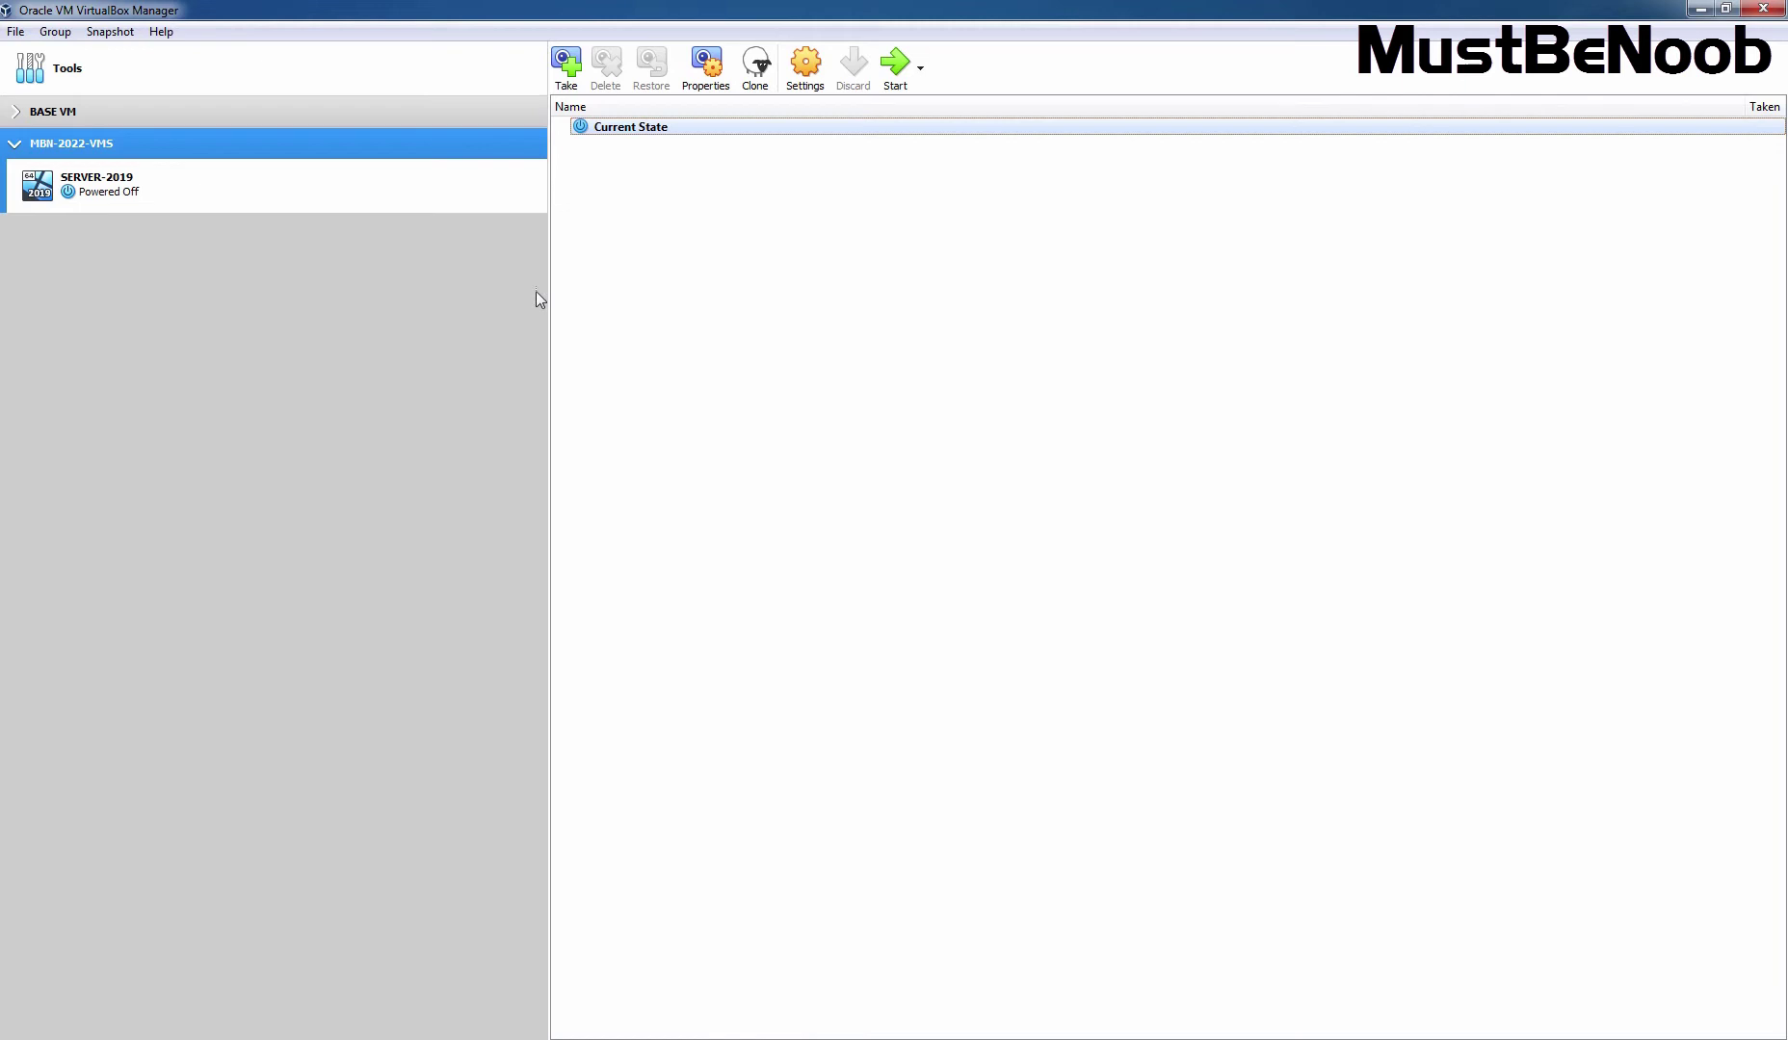
Via Group > New Machine, name the VM SERVER-2022 and choose Windows 2019 (64-bit)
left_click(55, 31)
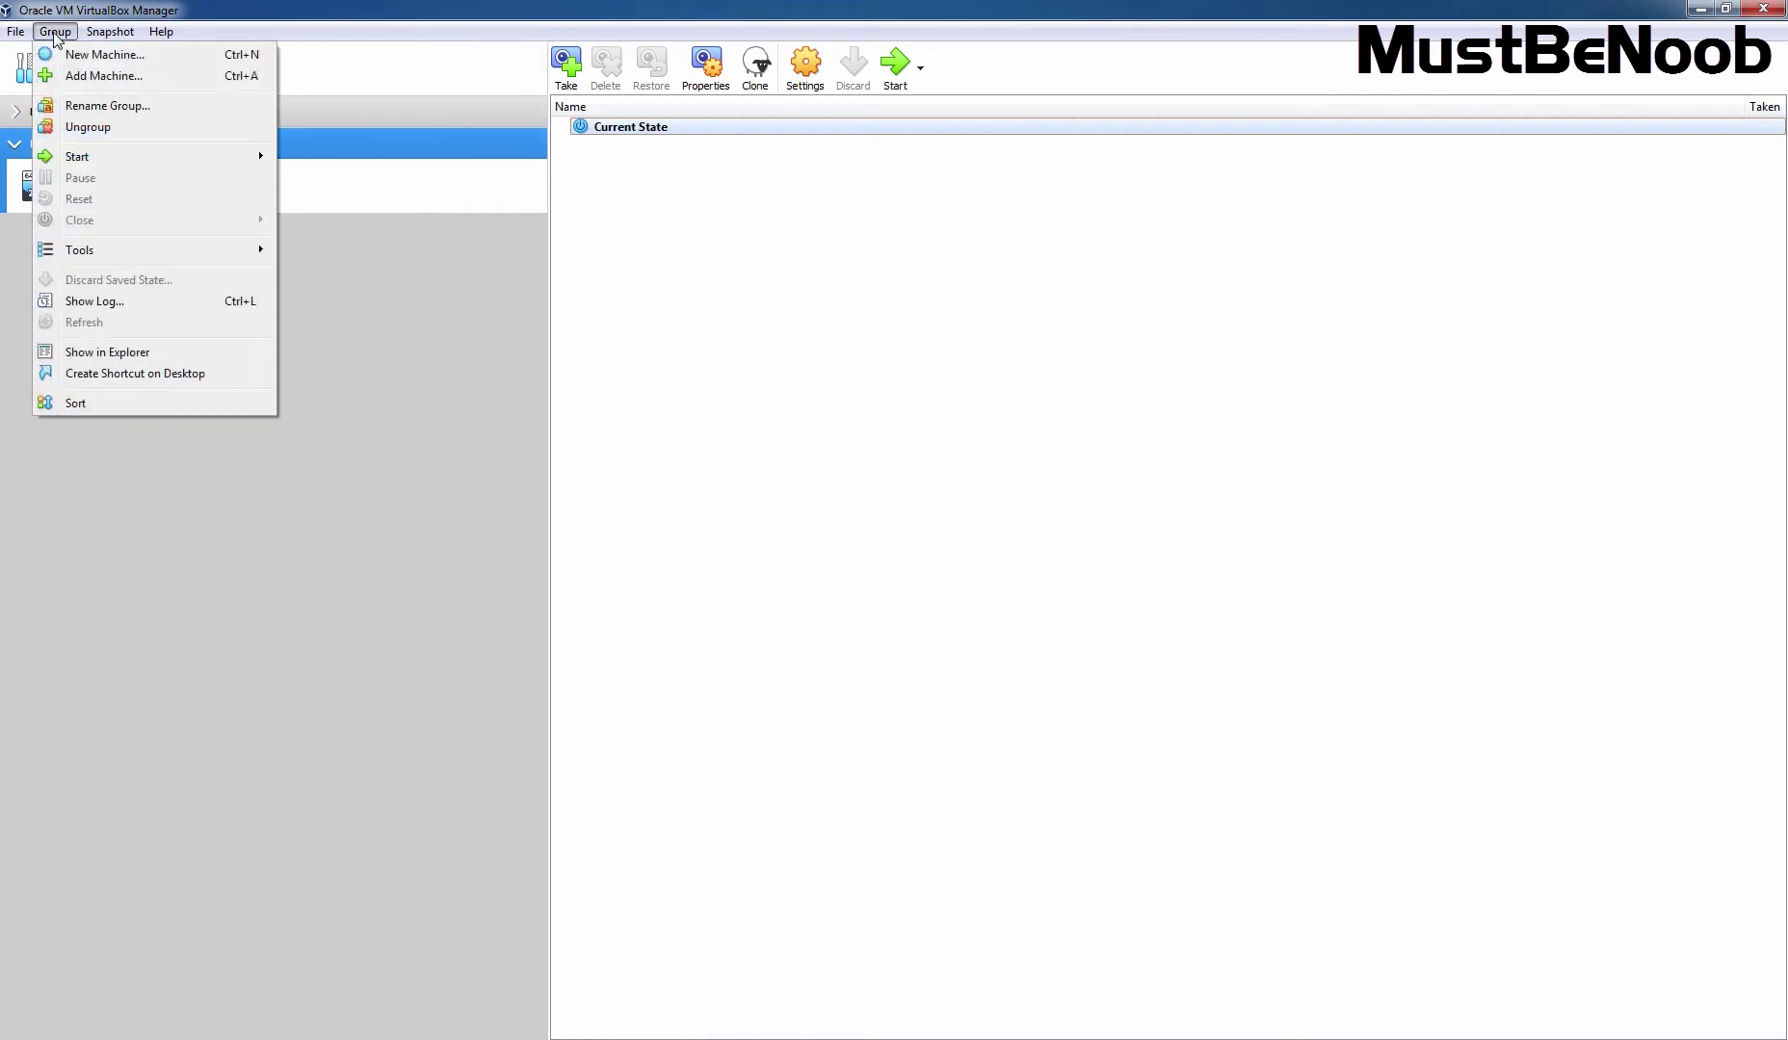
left_click(103, 53)
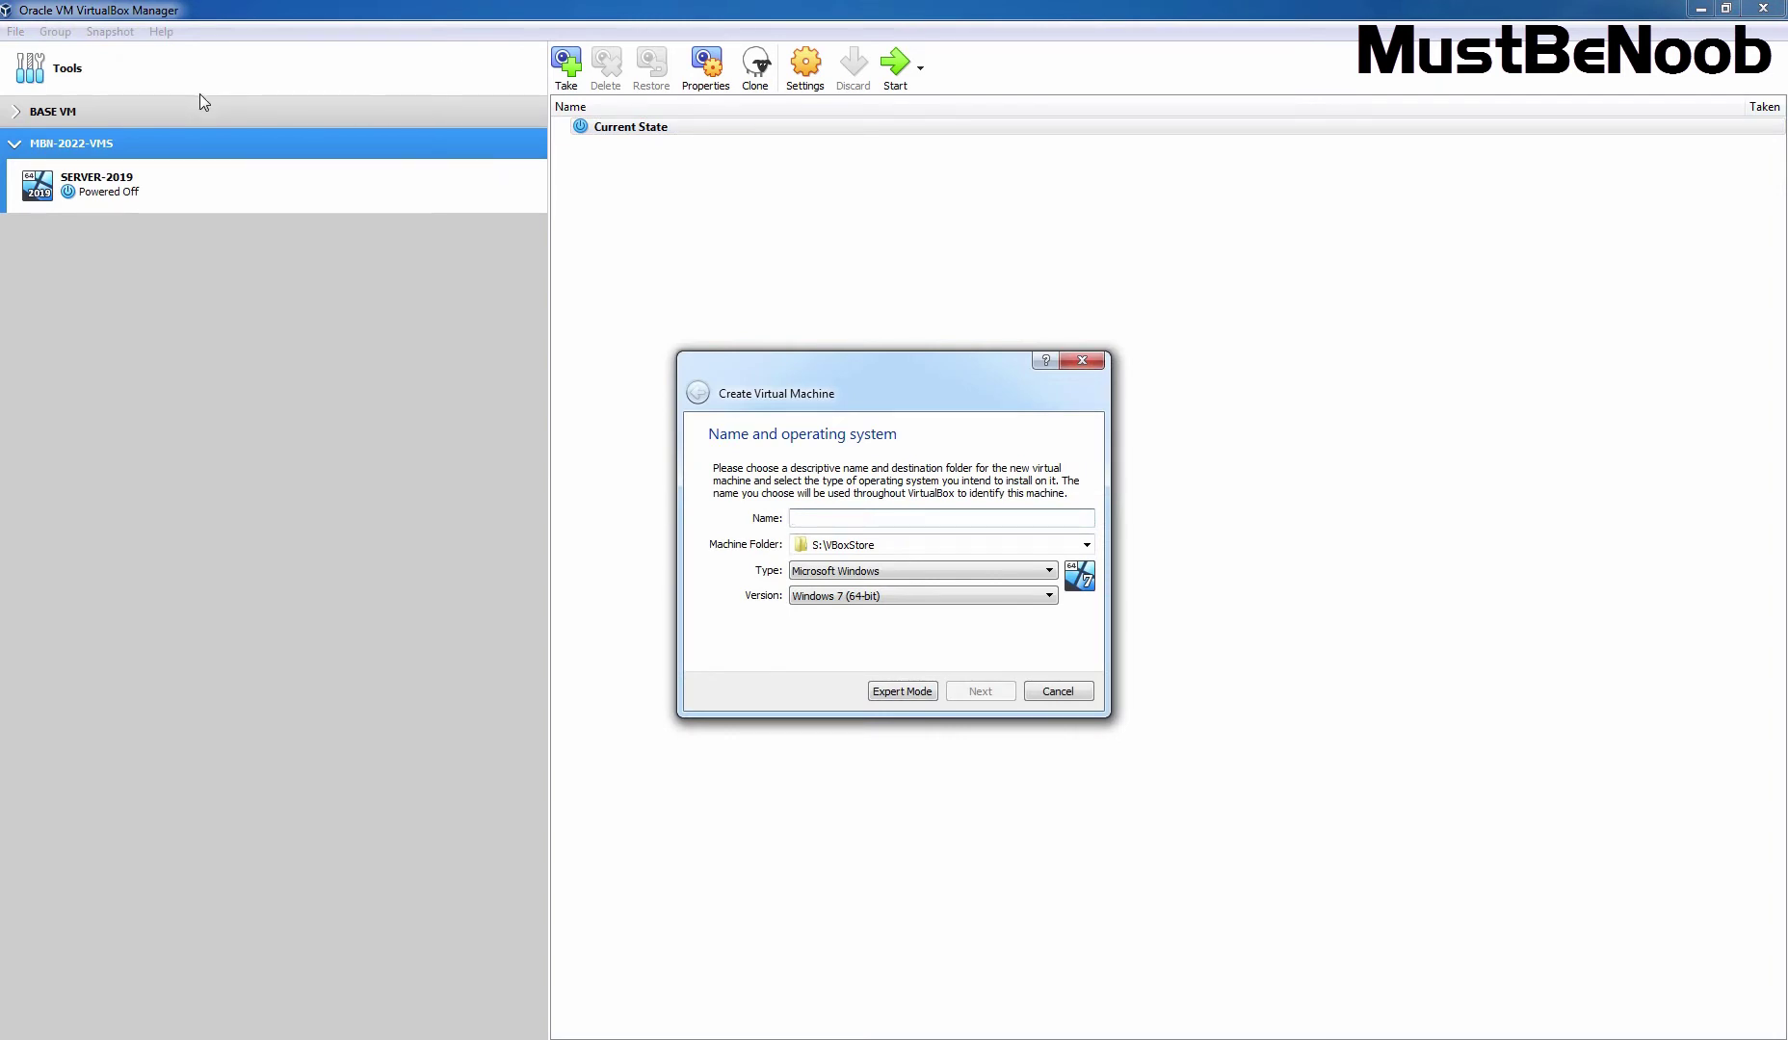
type("SERVER-2022")
left_click(1049, 595)
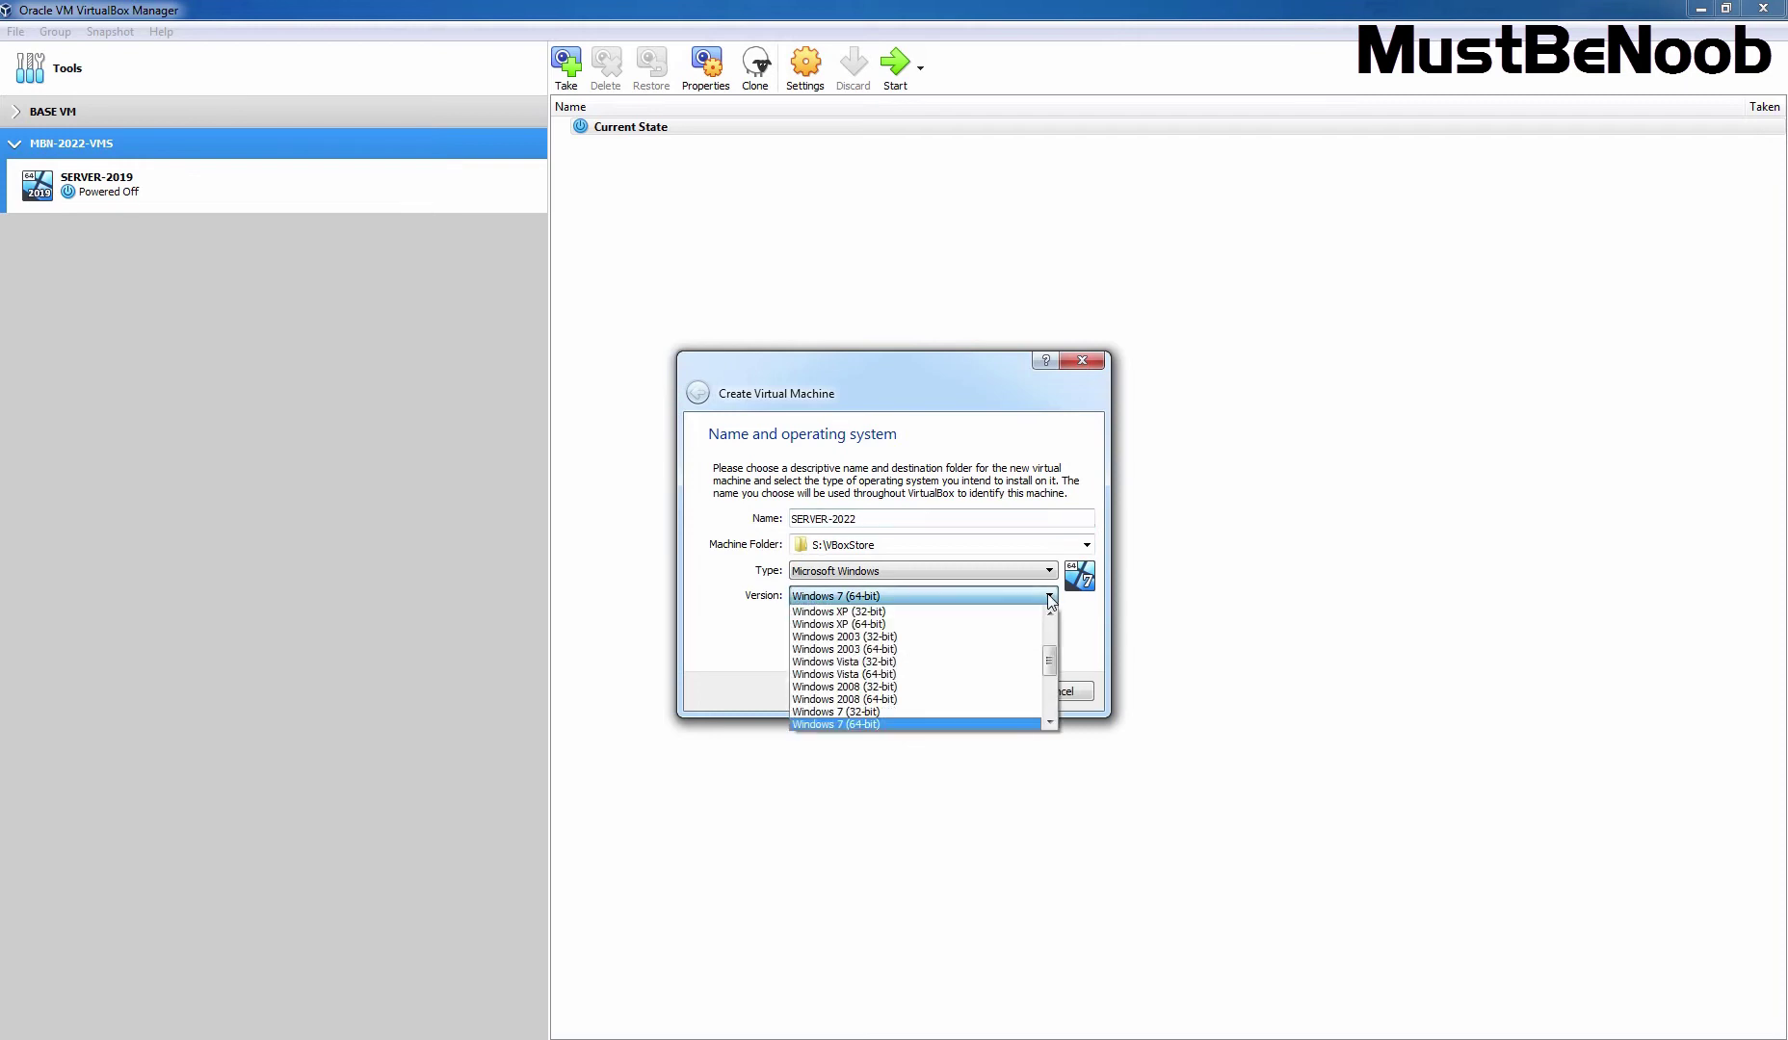
scroll(978, 657, "down", 5)
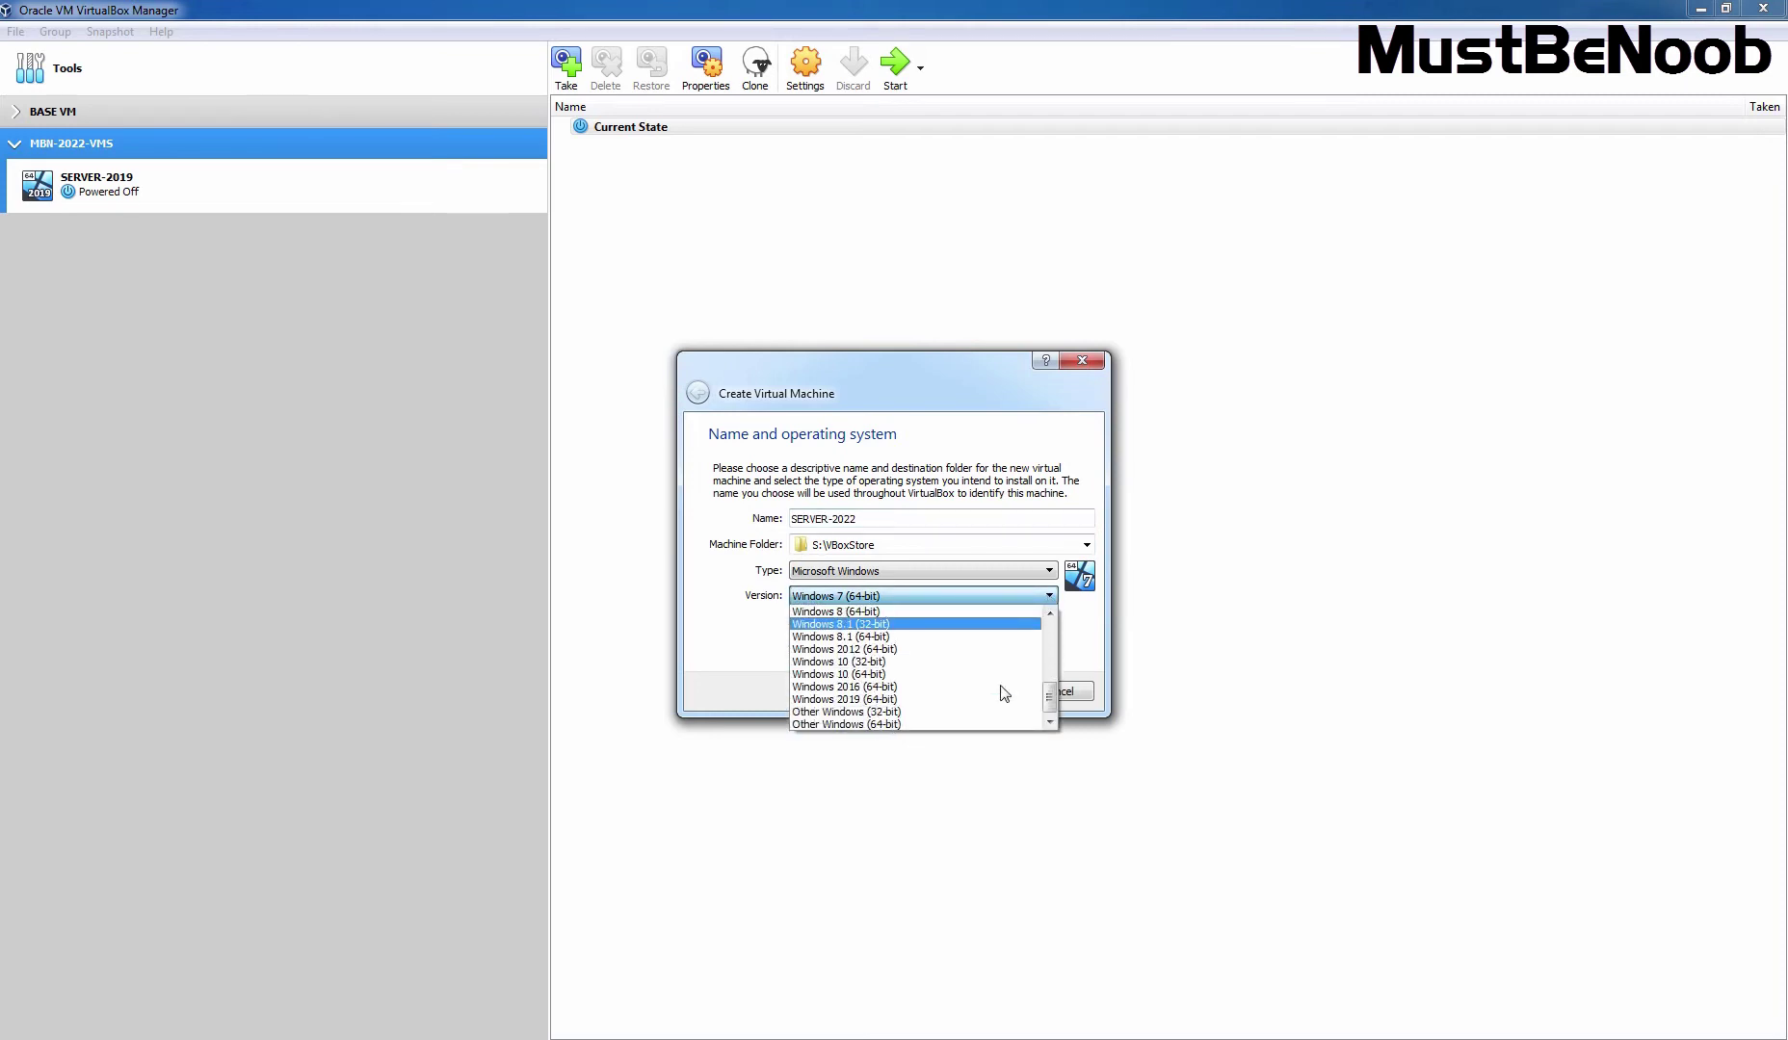
left_click(854, 699)
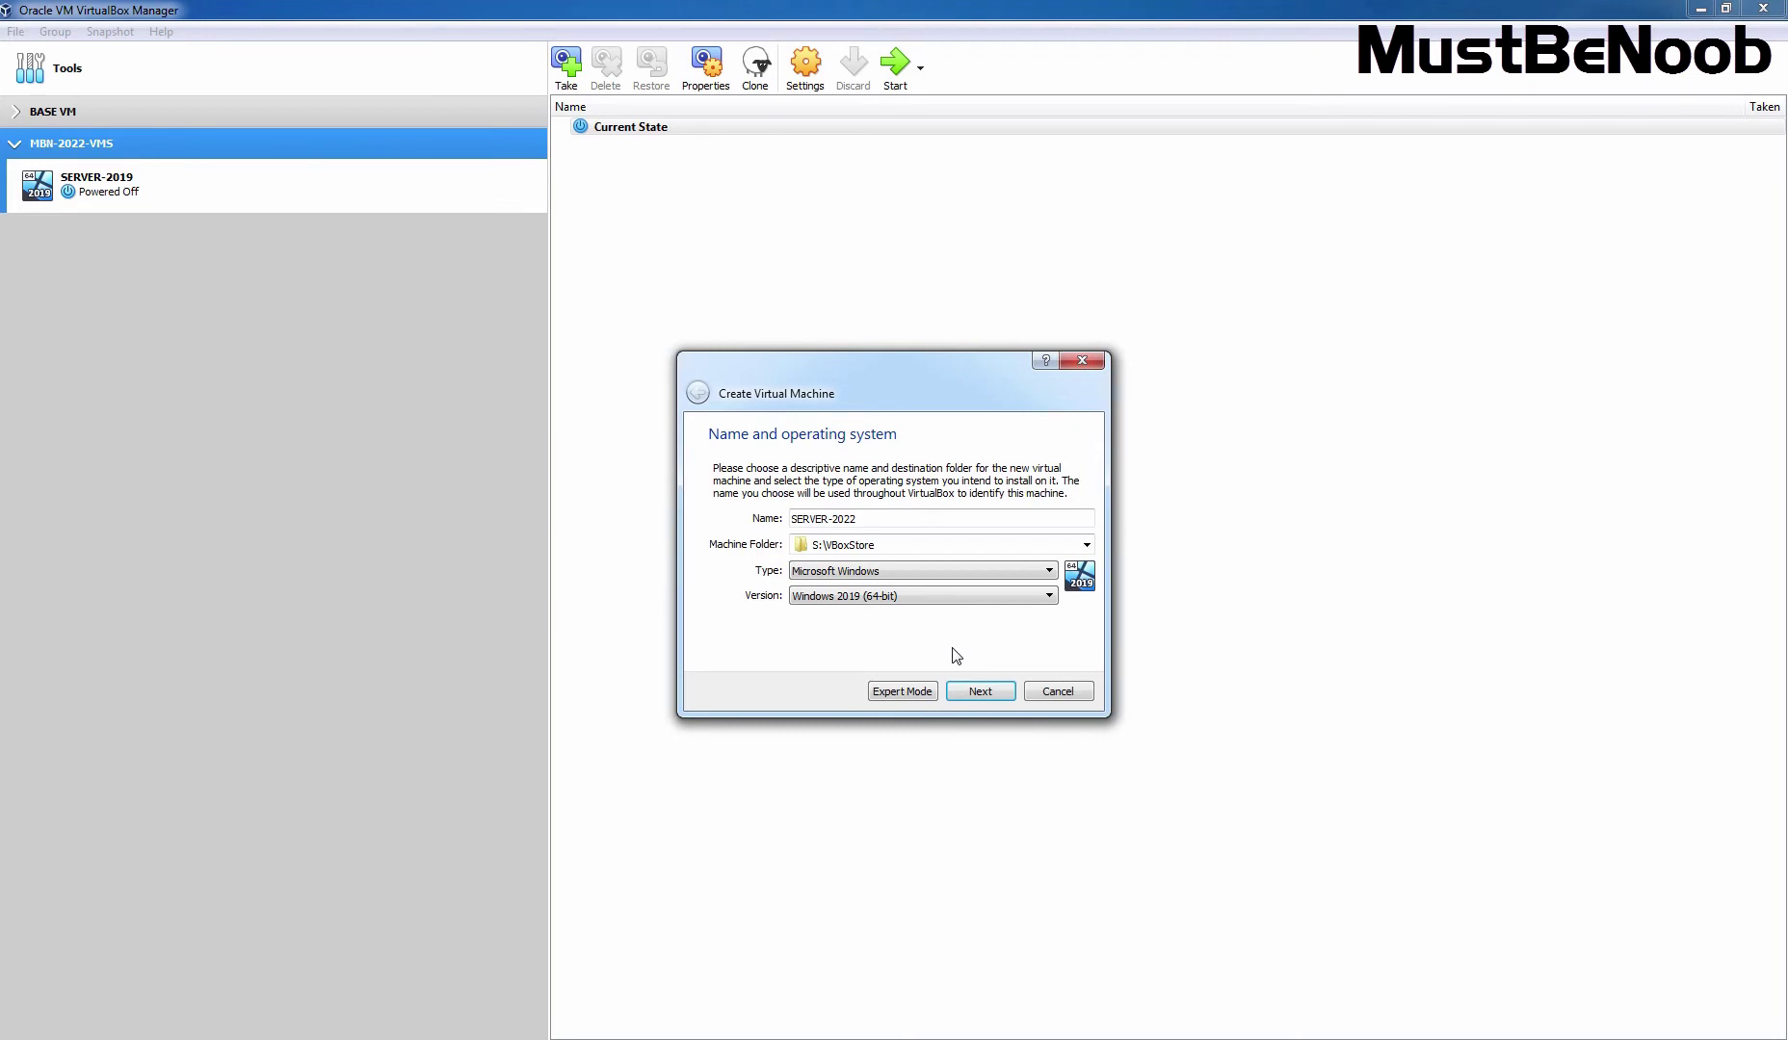
Give SERVER-2022 4096 MB of memory
left_click(978, 690)
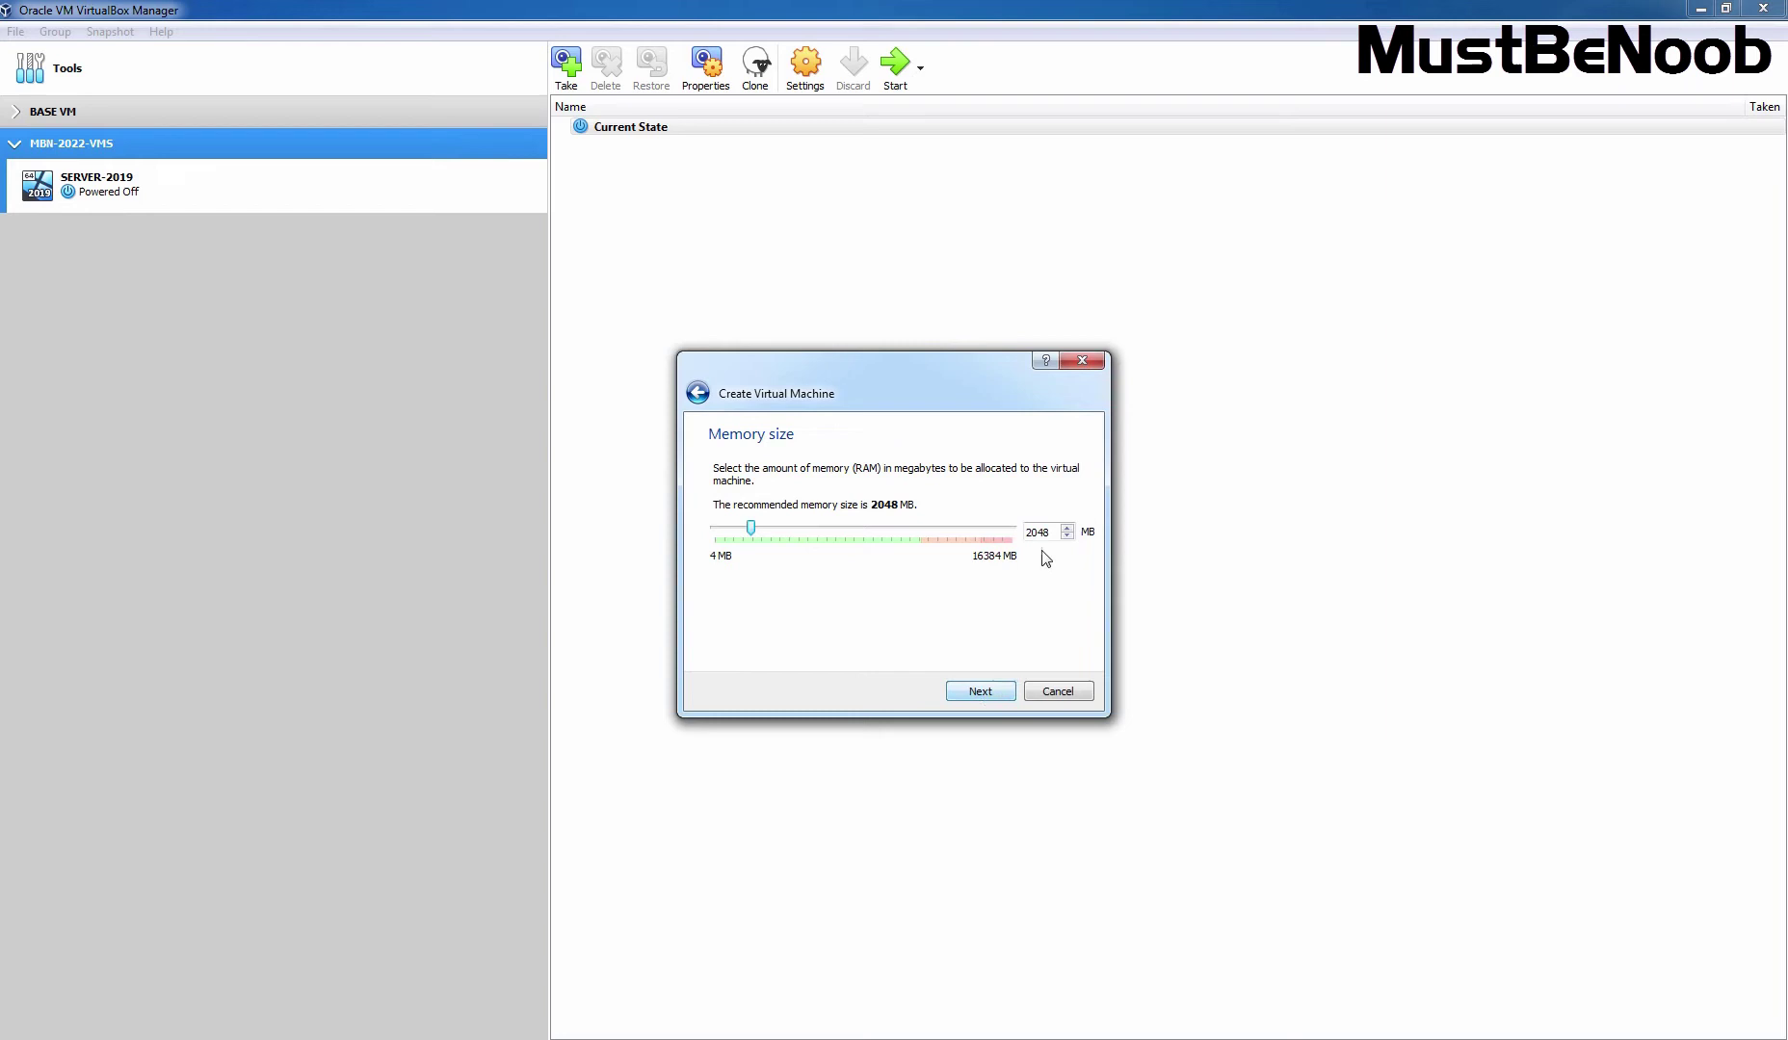
left_click_drag(1050, 532, 1041, 533)
type("4096")
left_click(978, 691)
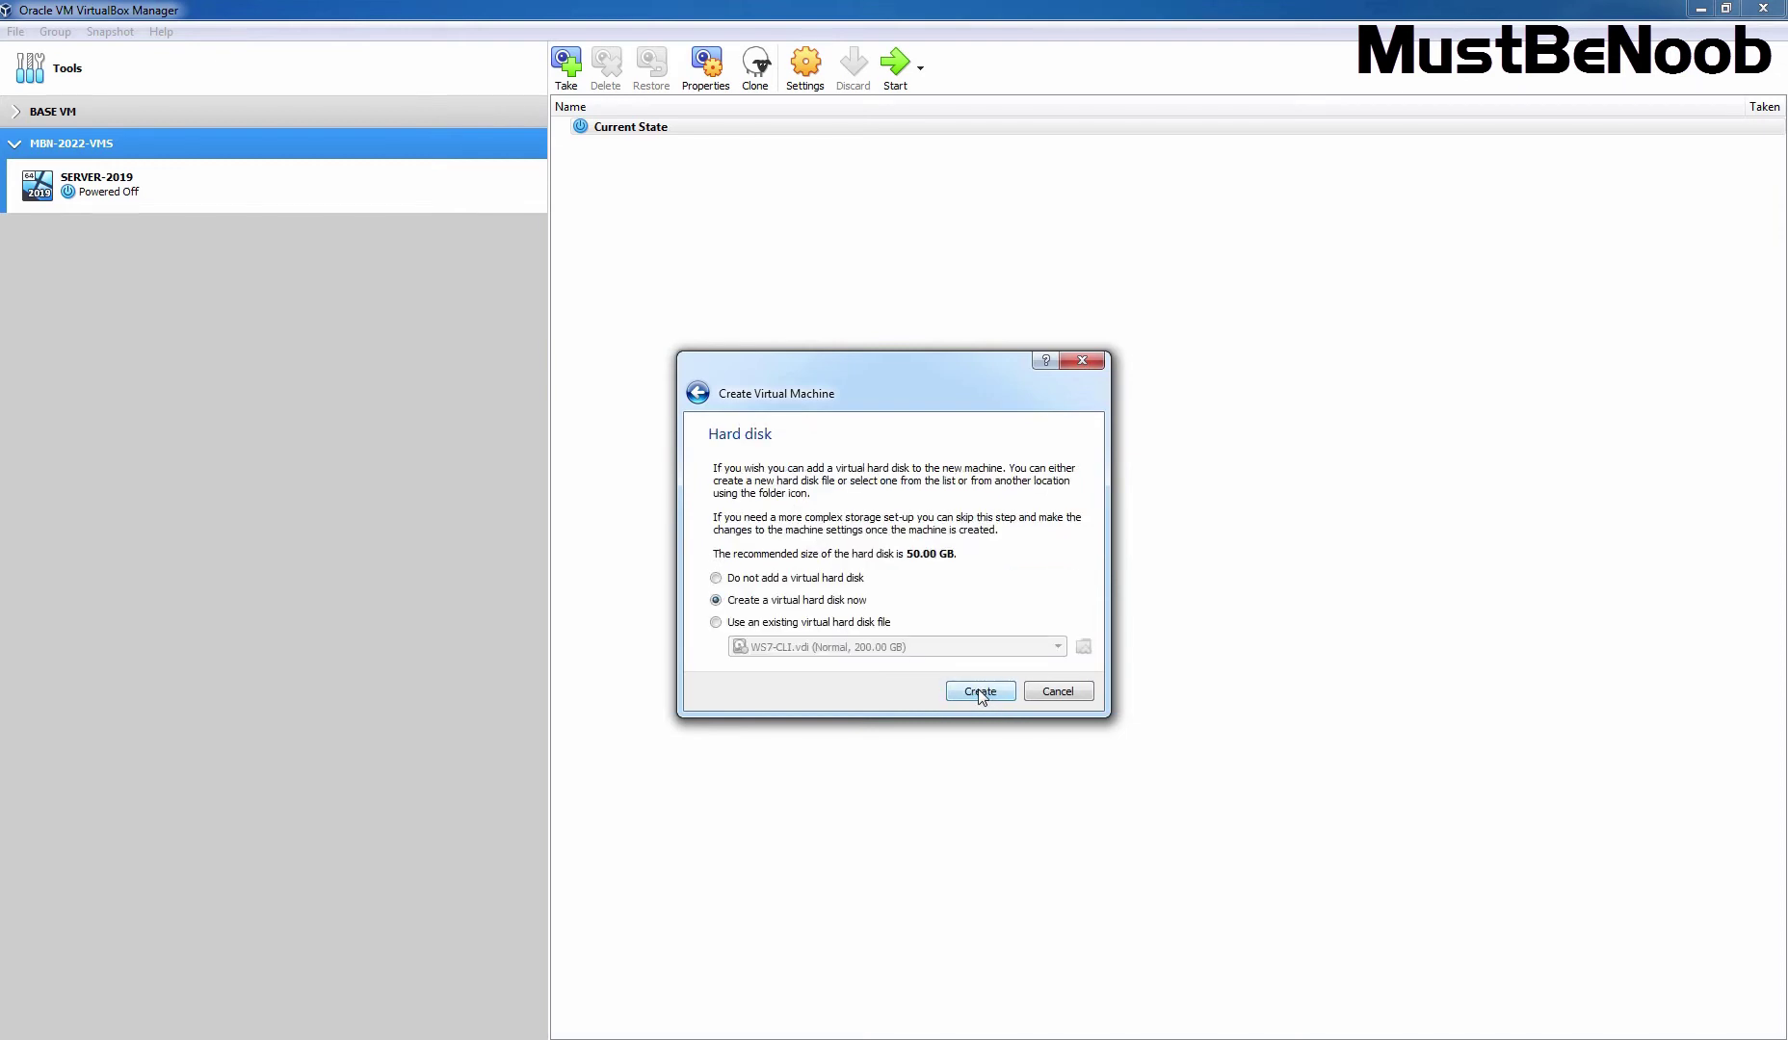
Create a new 500 GB dynamically allocated VDI disk and finish the machine
left_click(981, 694)
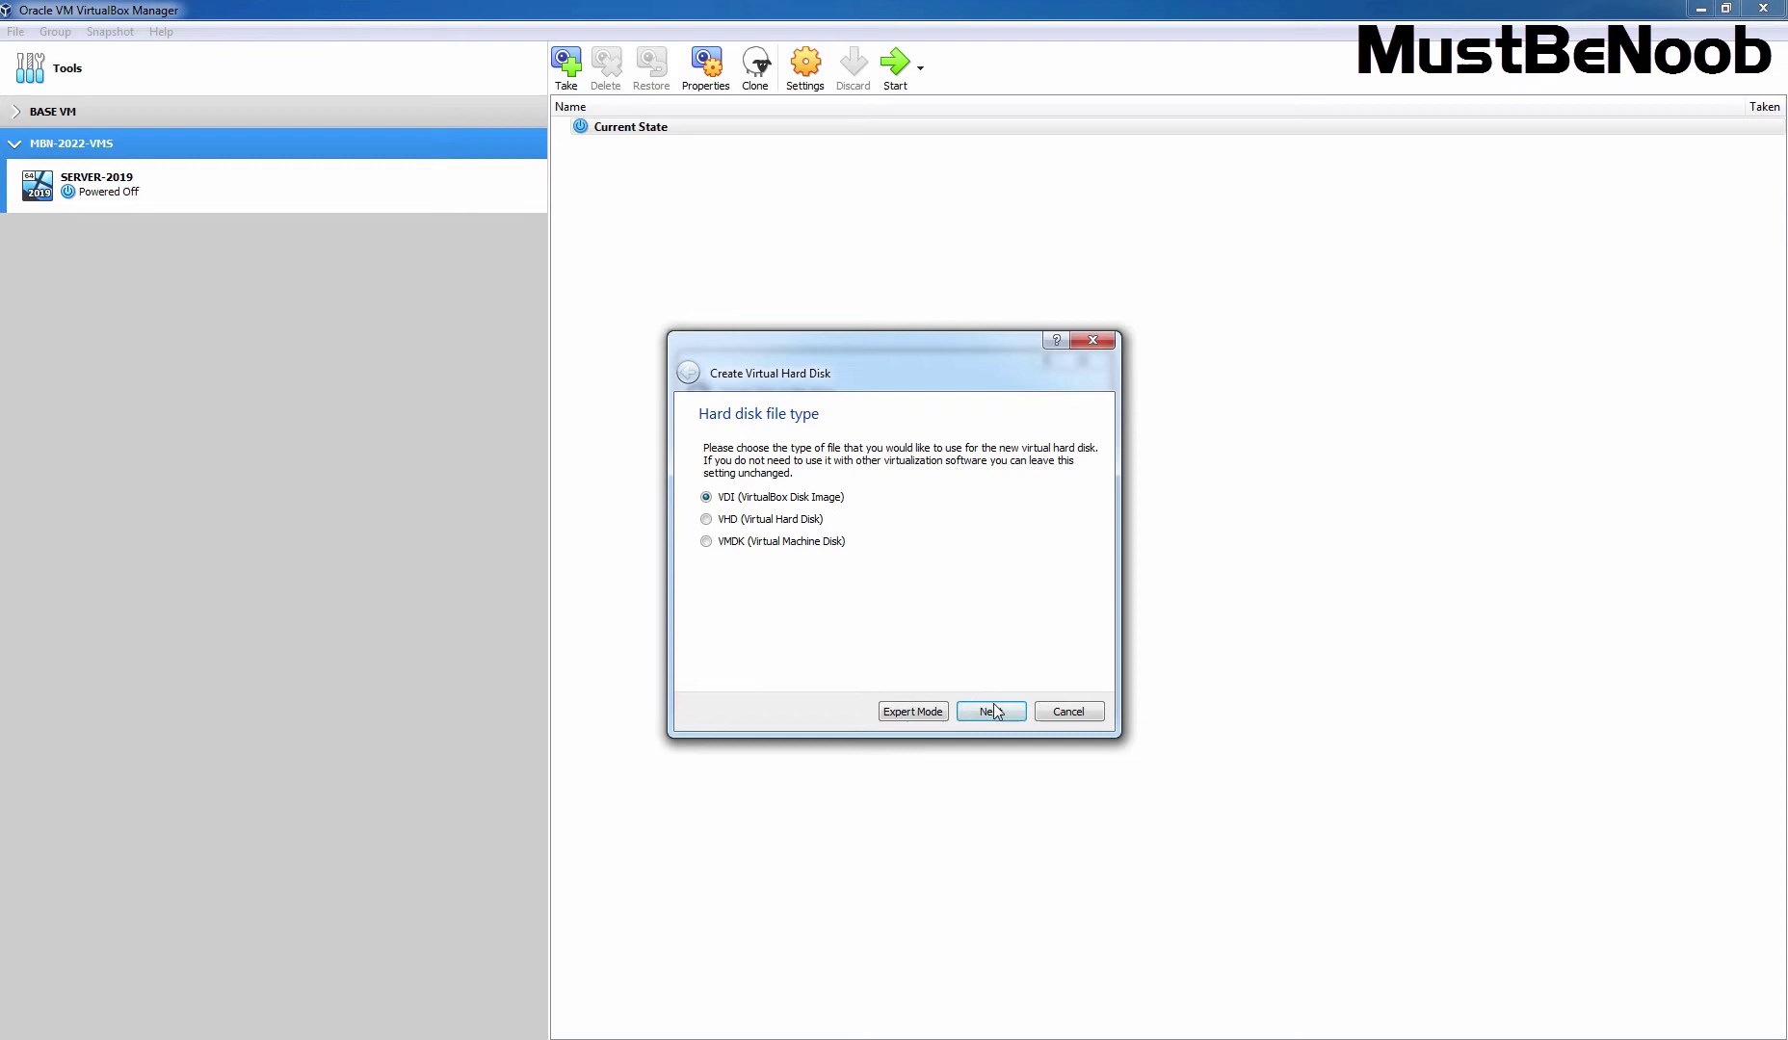
left_click(991, 712)
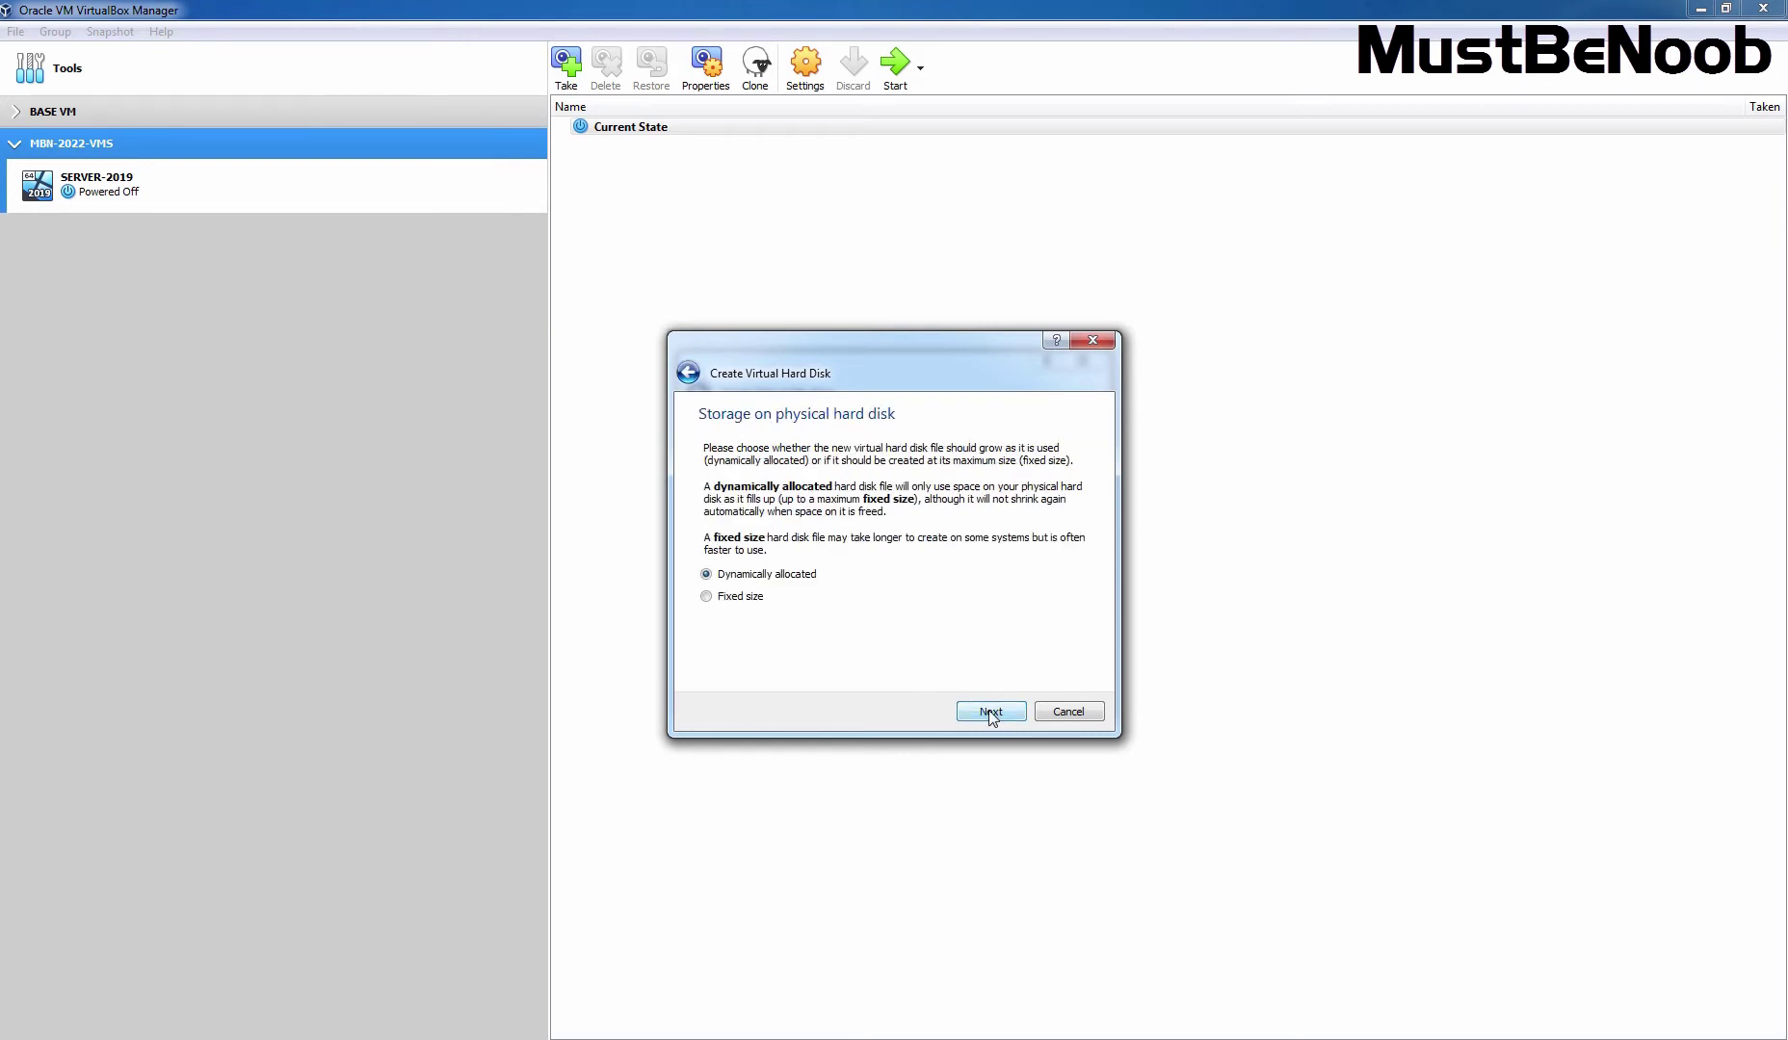
left_click(993, 713)
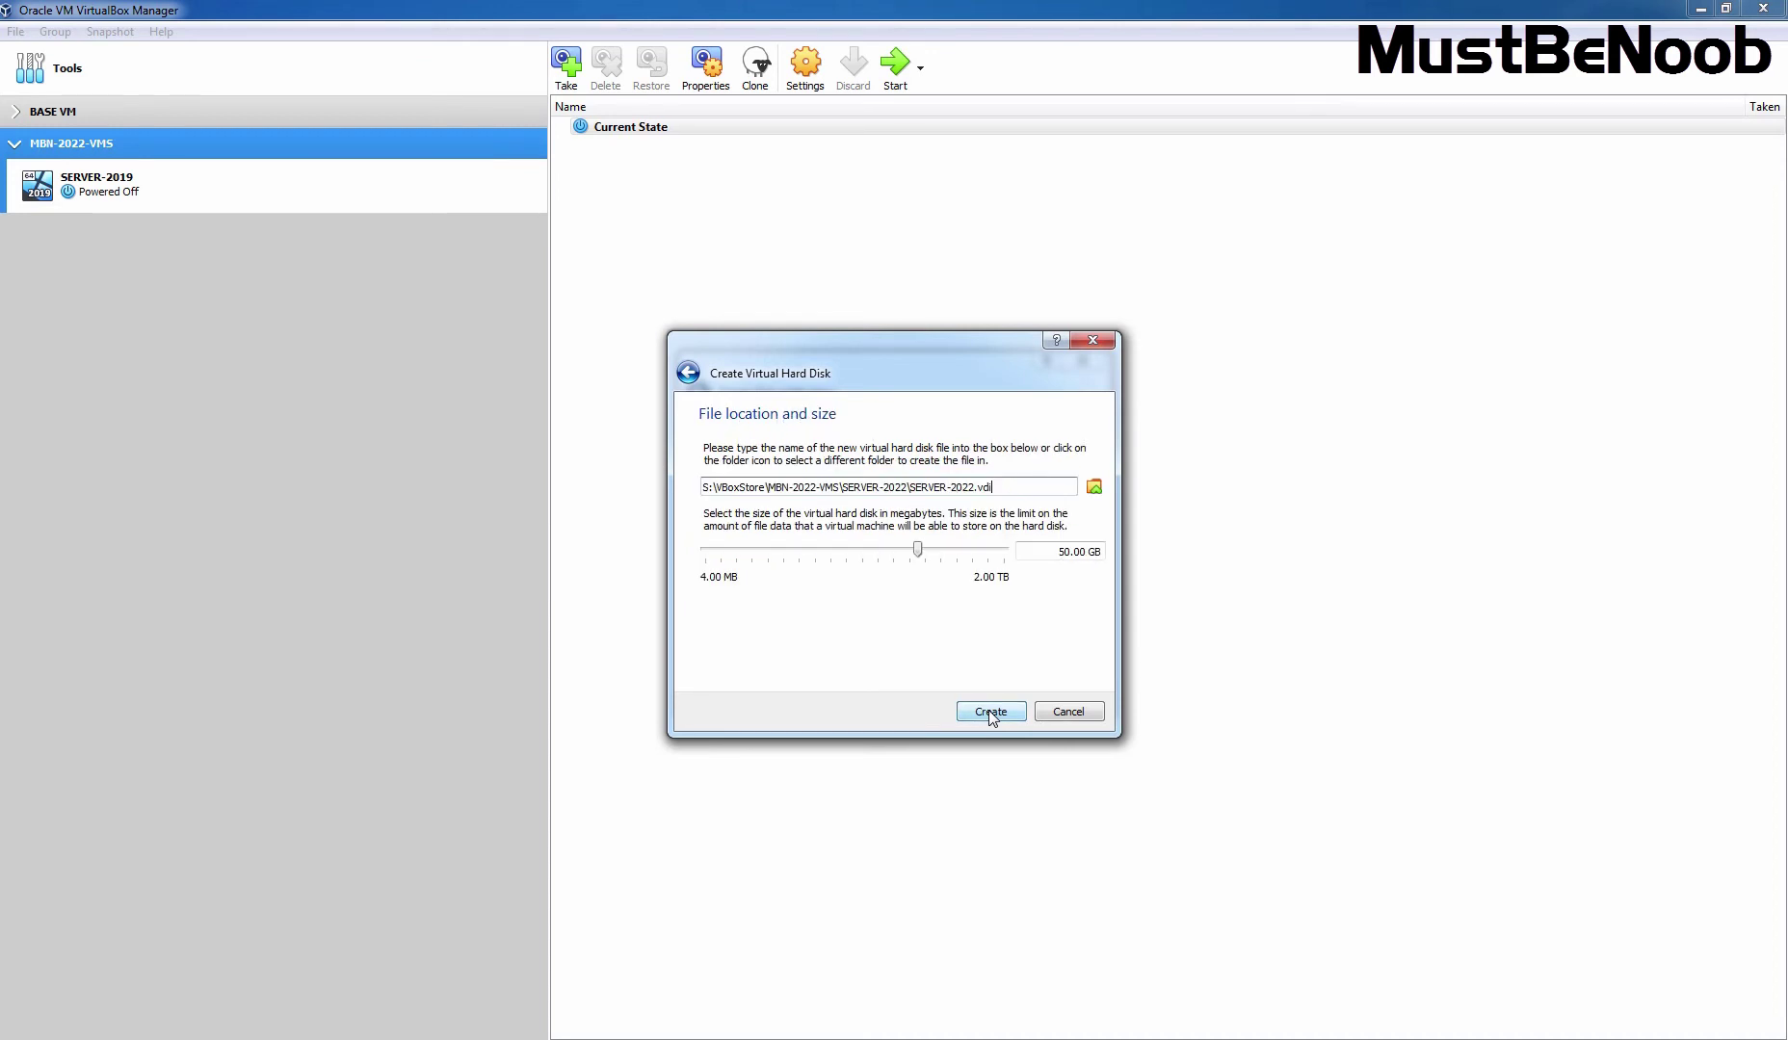
left_click(1064, 551)
type("0")
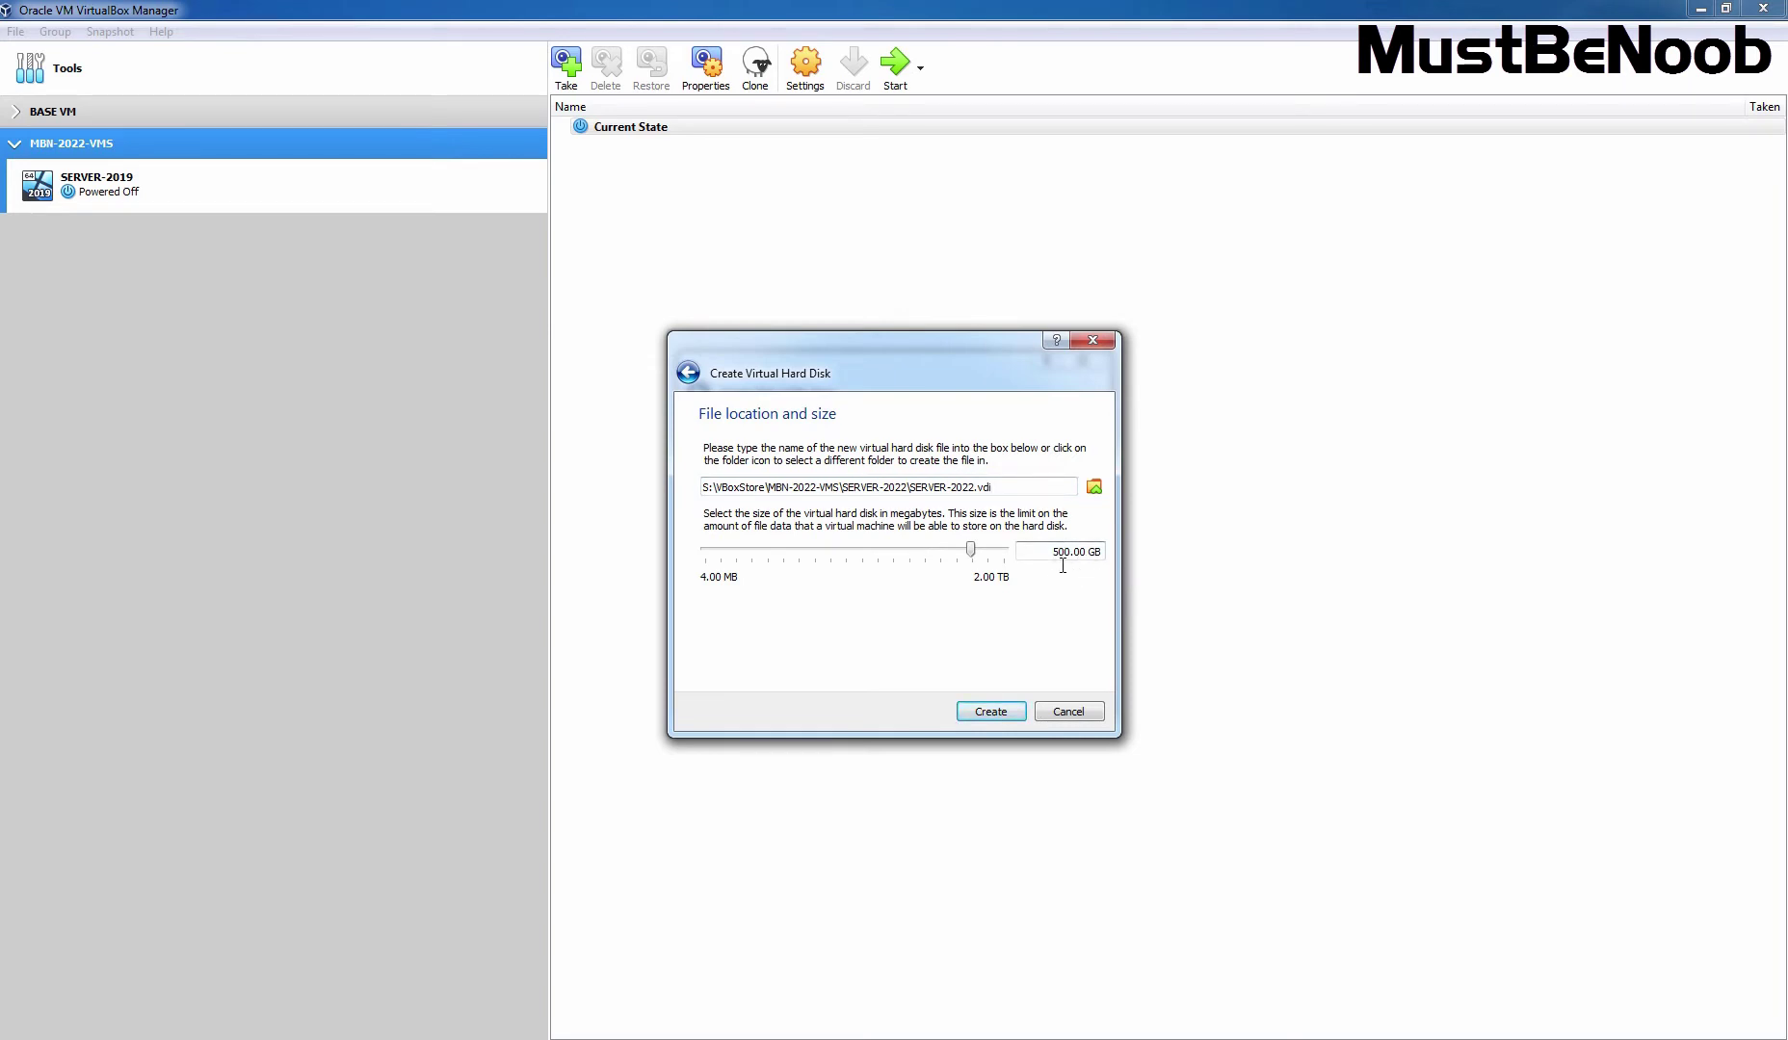
left_click(991, 712)
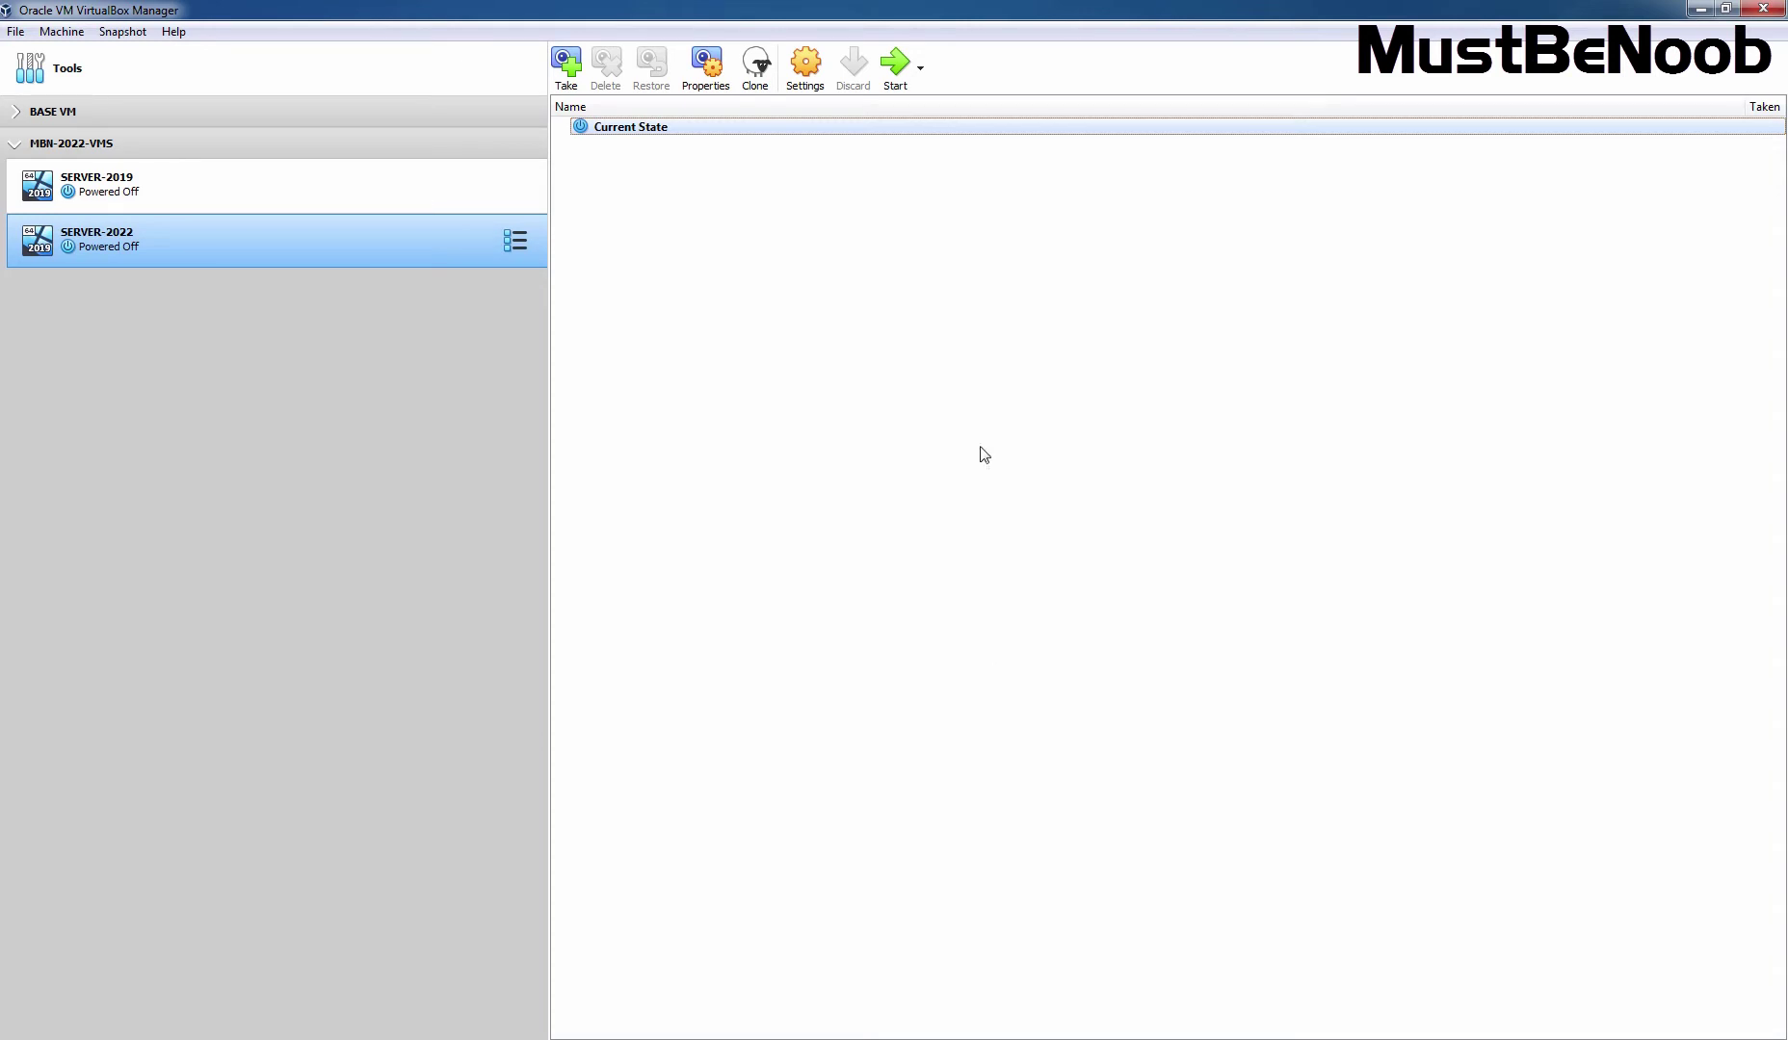
Start SERVER-2022, cancel the start-up disk prompt, and choose the 20348 SERVER_EVAL ISO as optical disk
left_click(895, 62)
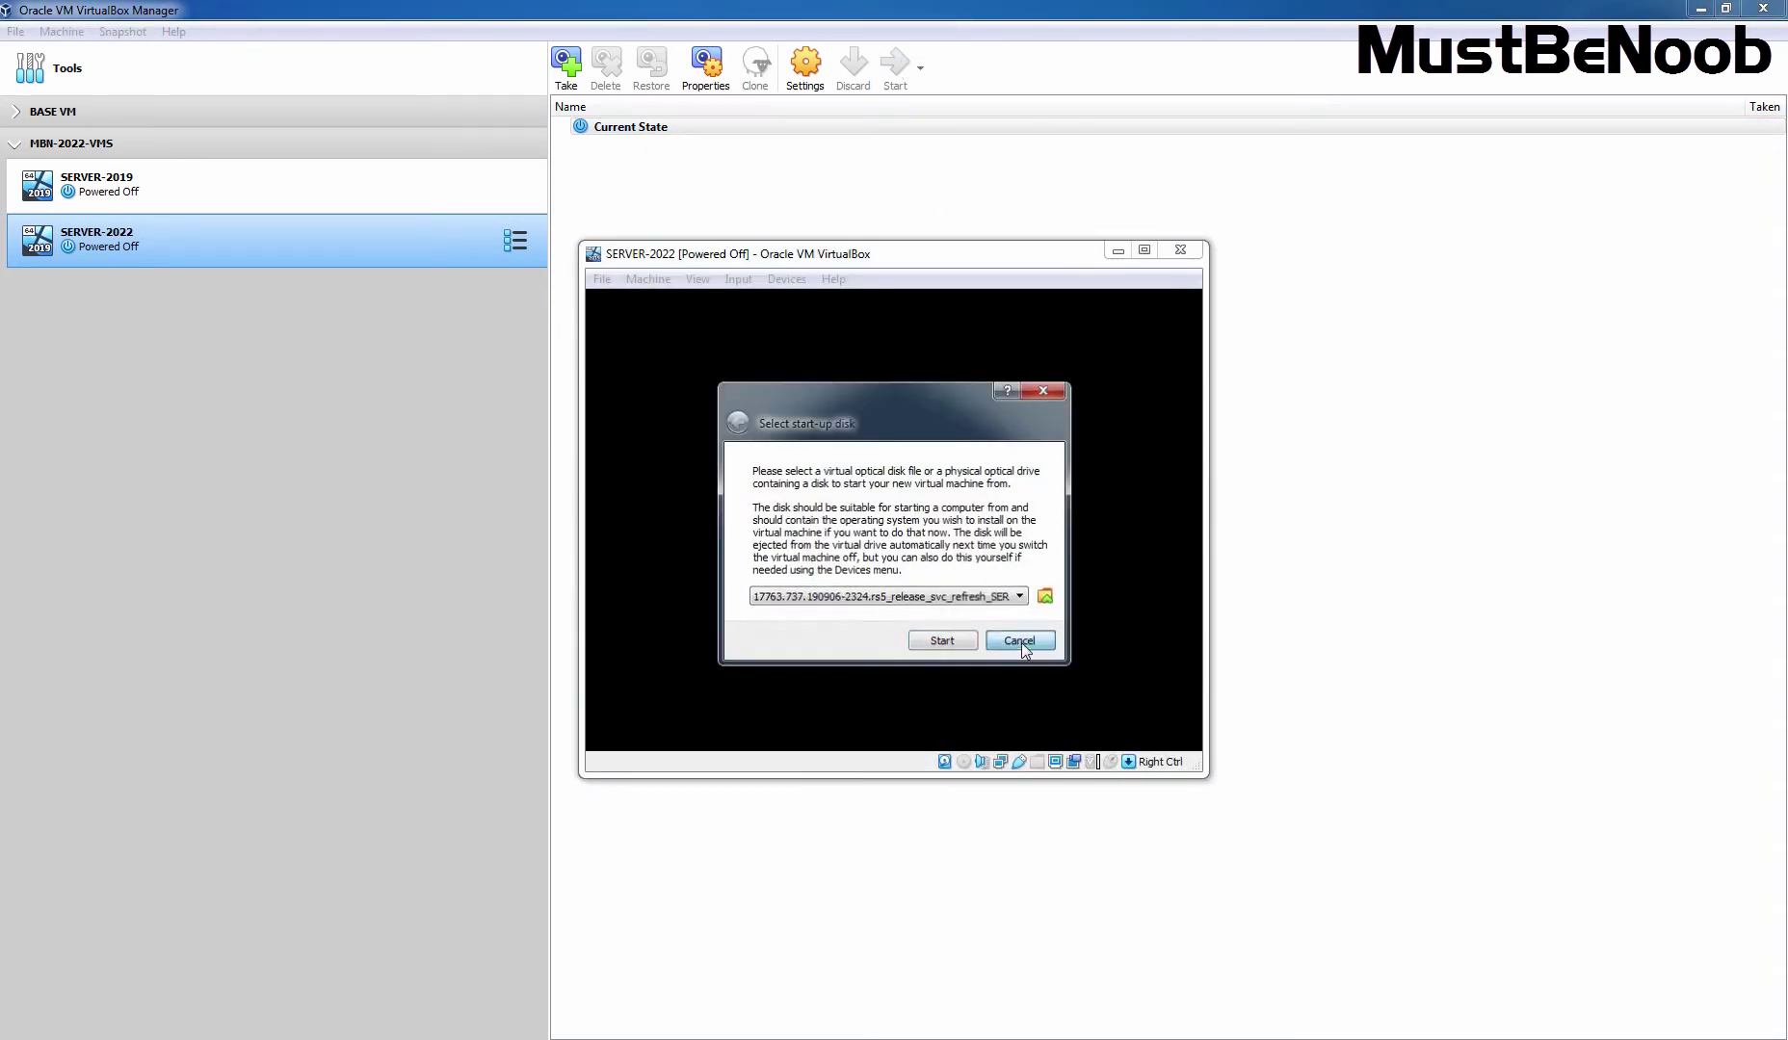
left_click(1021, 644)
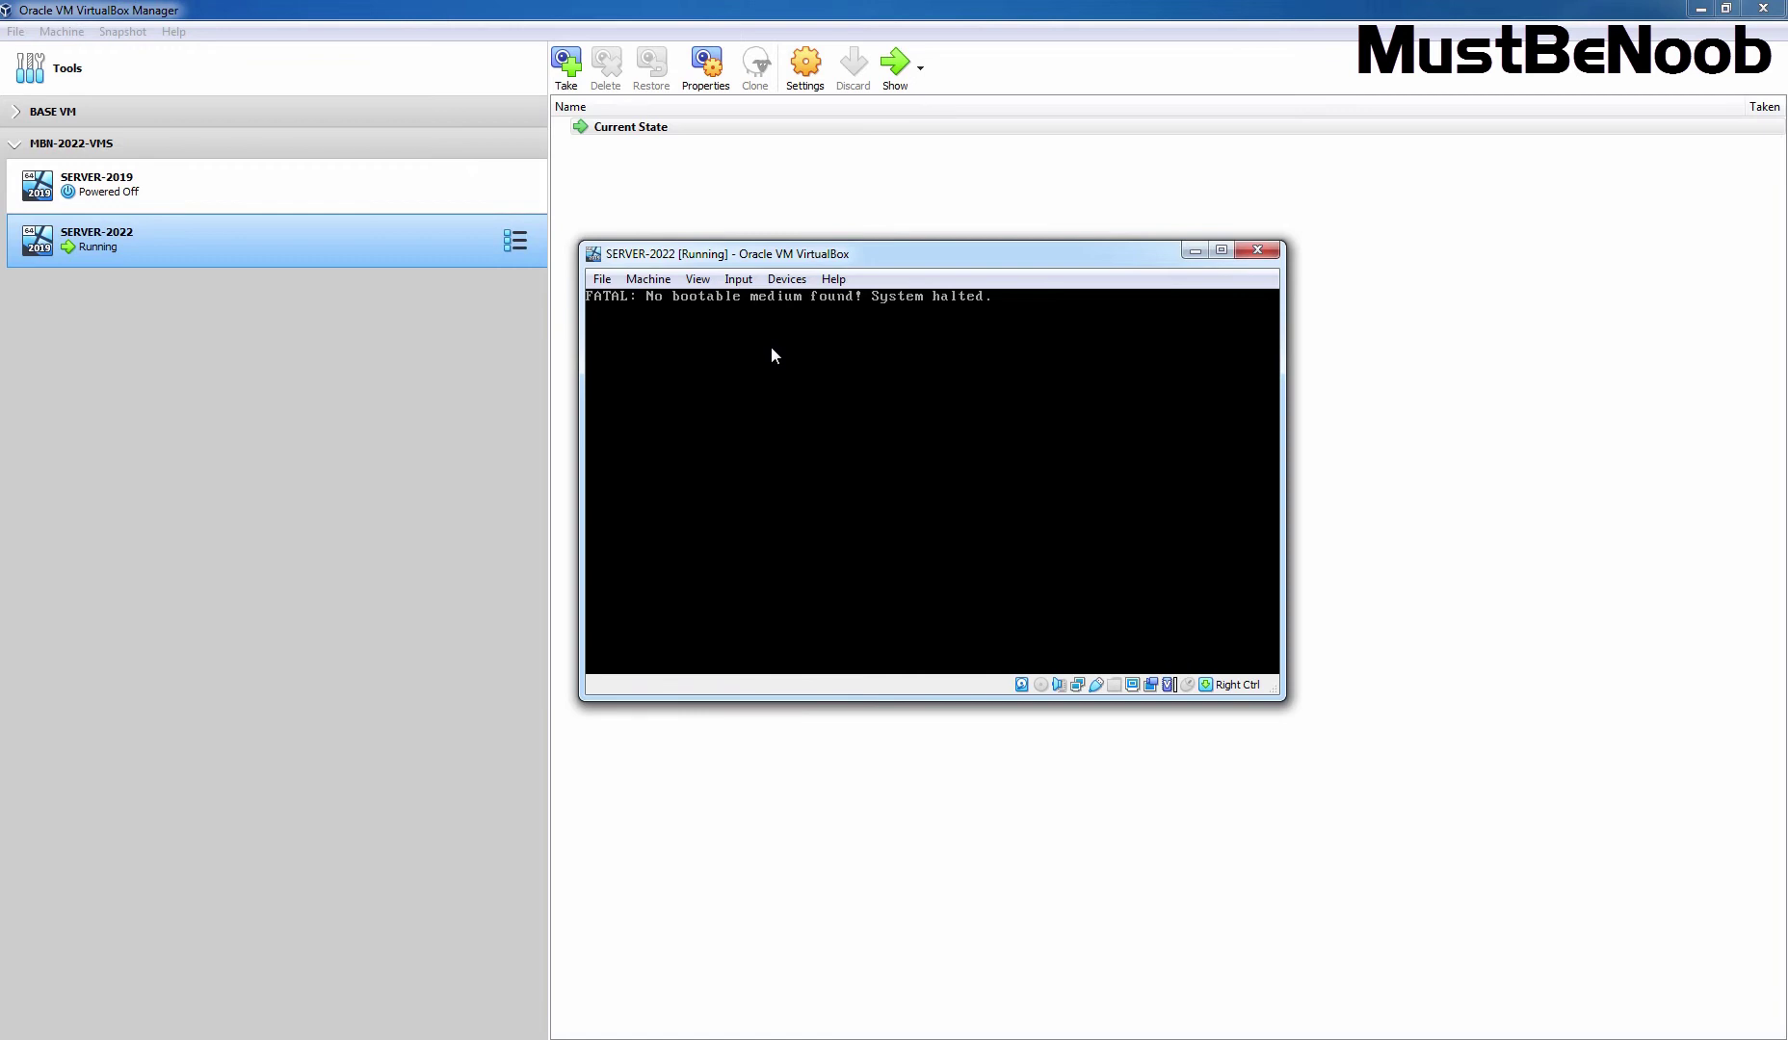
left_click(786, 279)
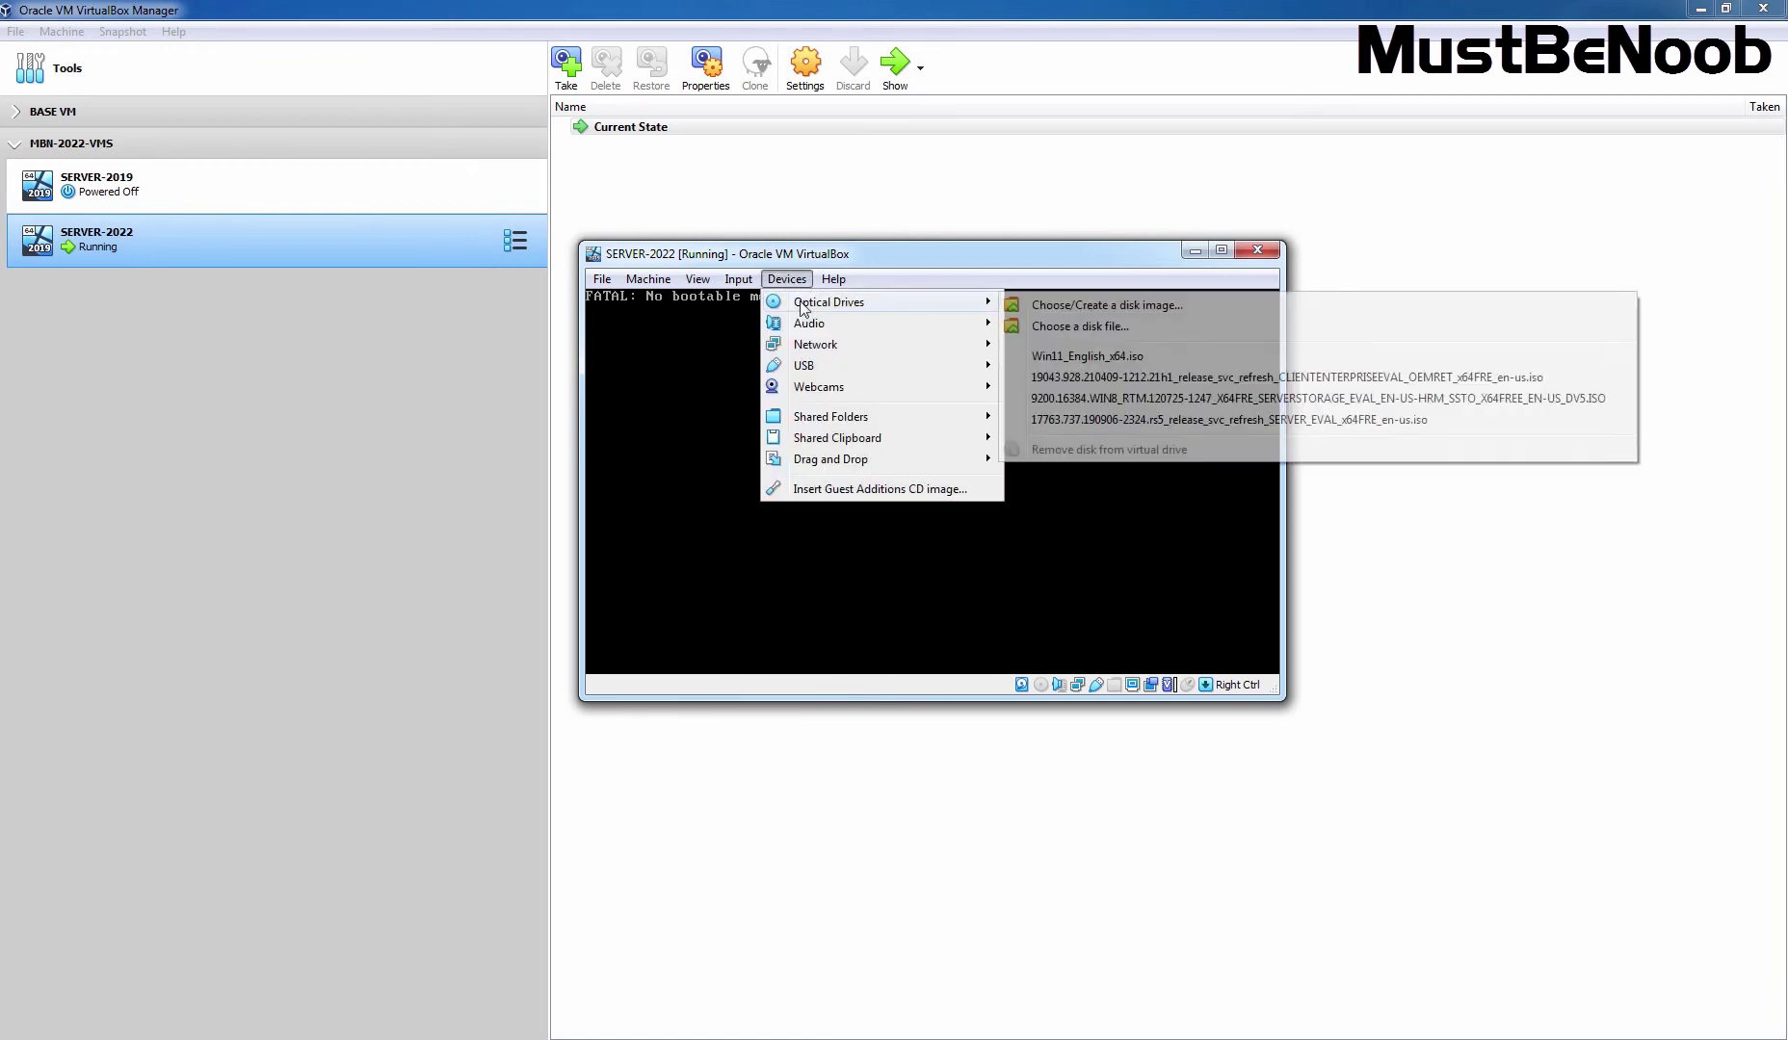
mouse_move(828, 301)
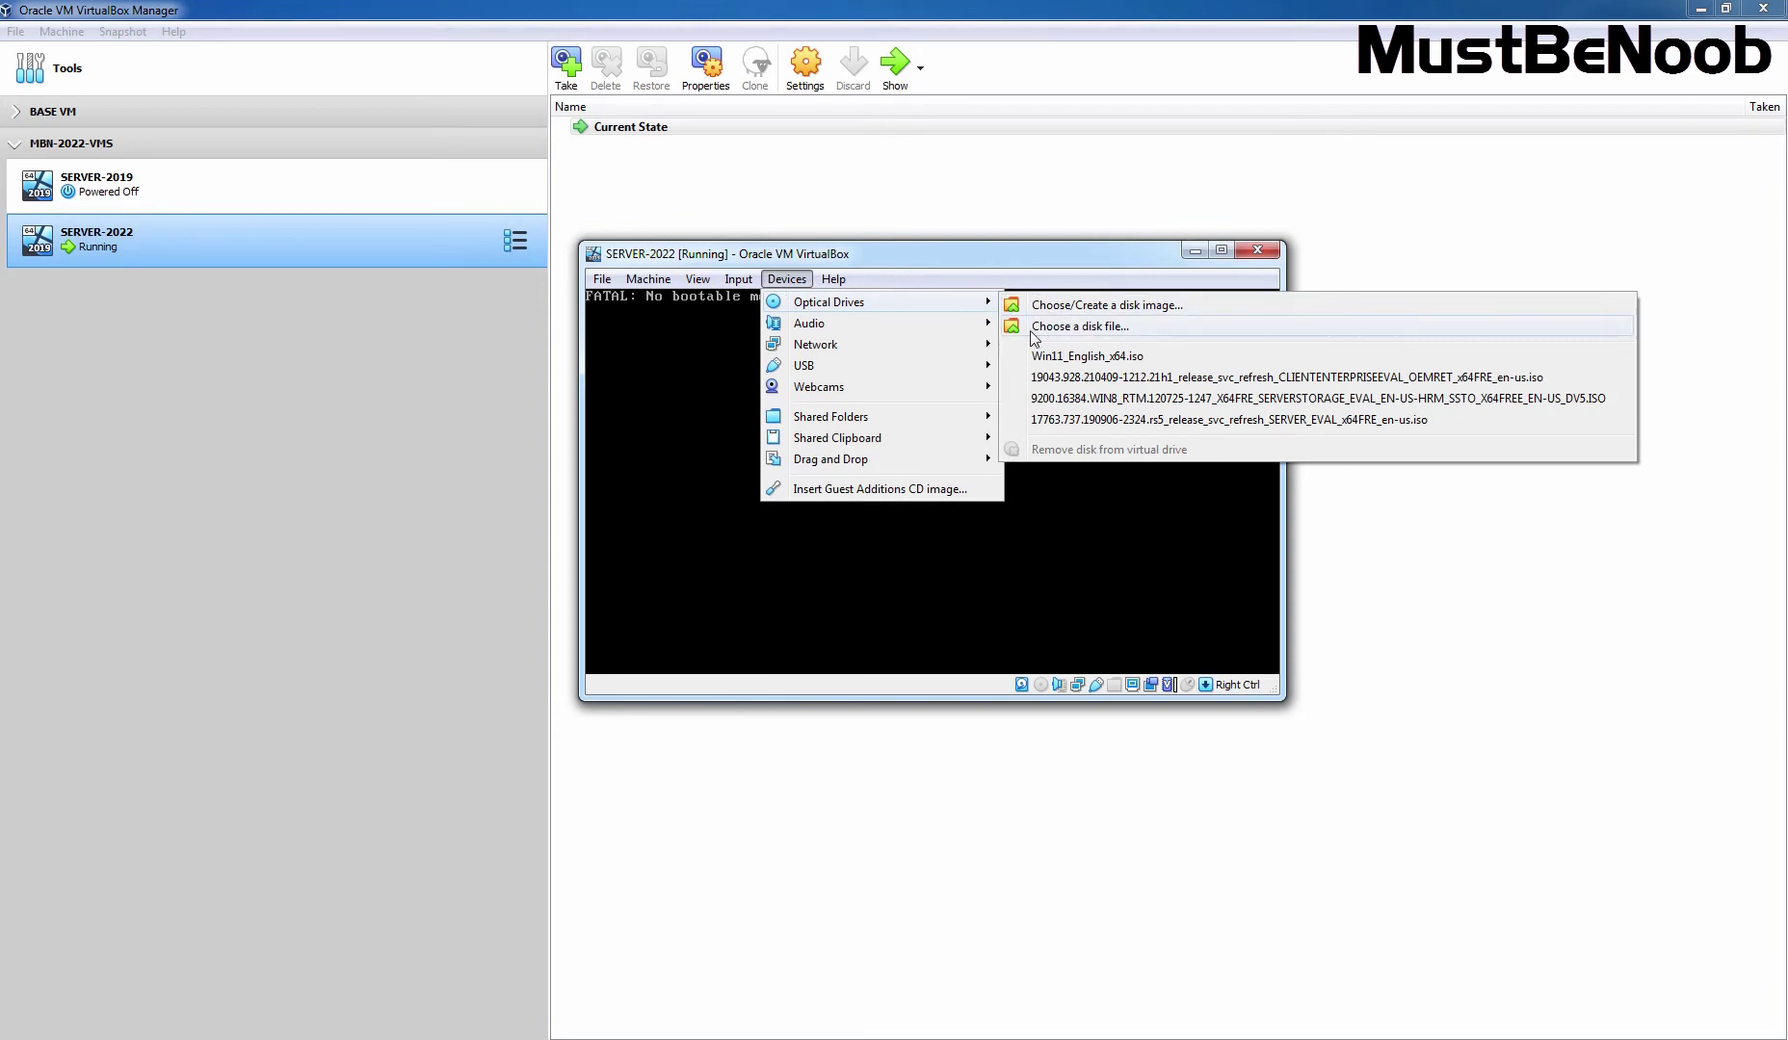
left_click(1101, 331)
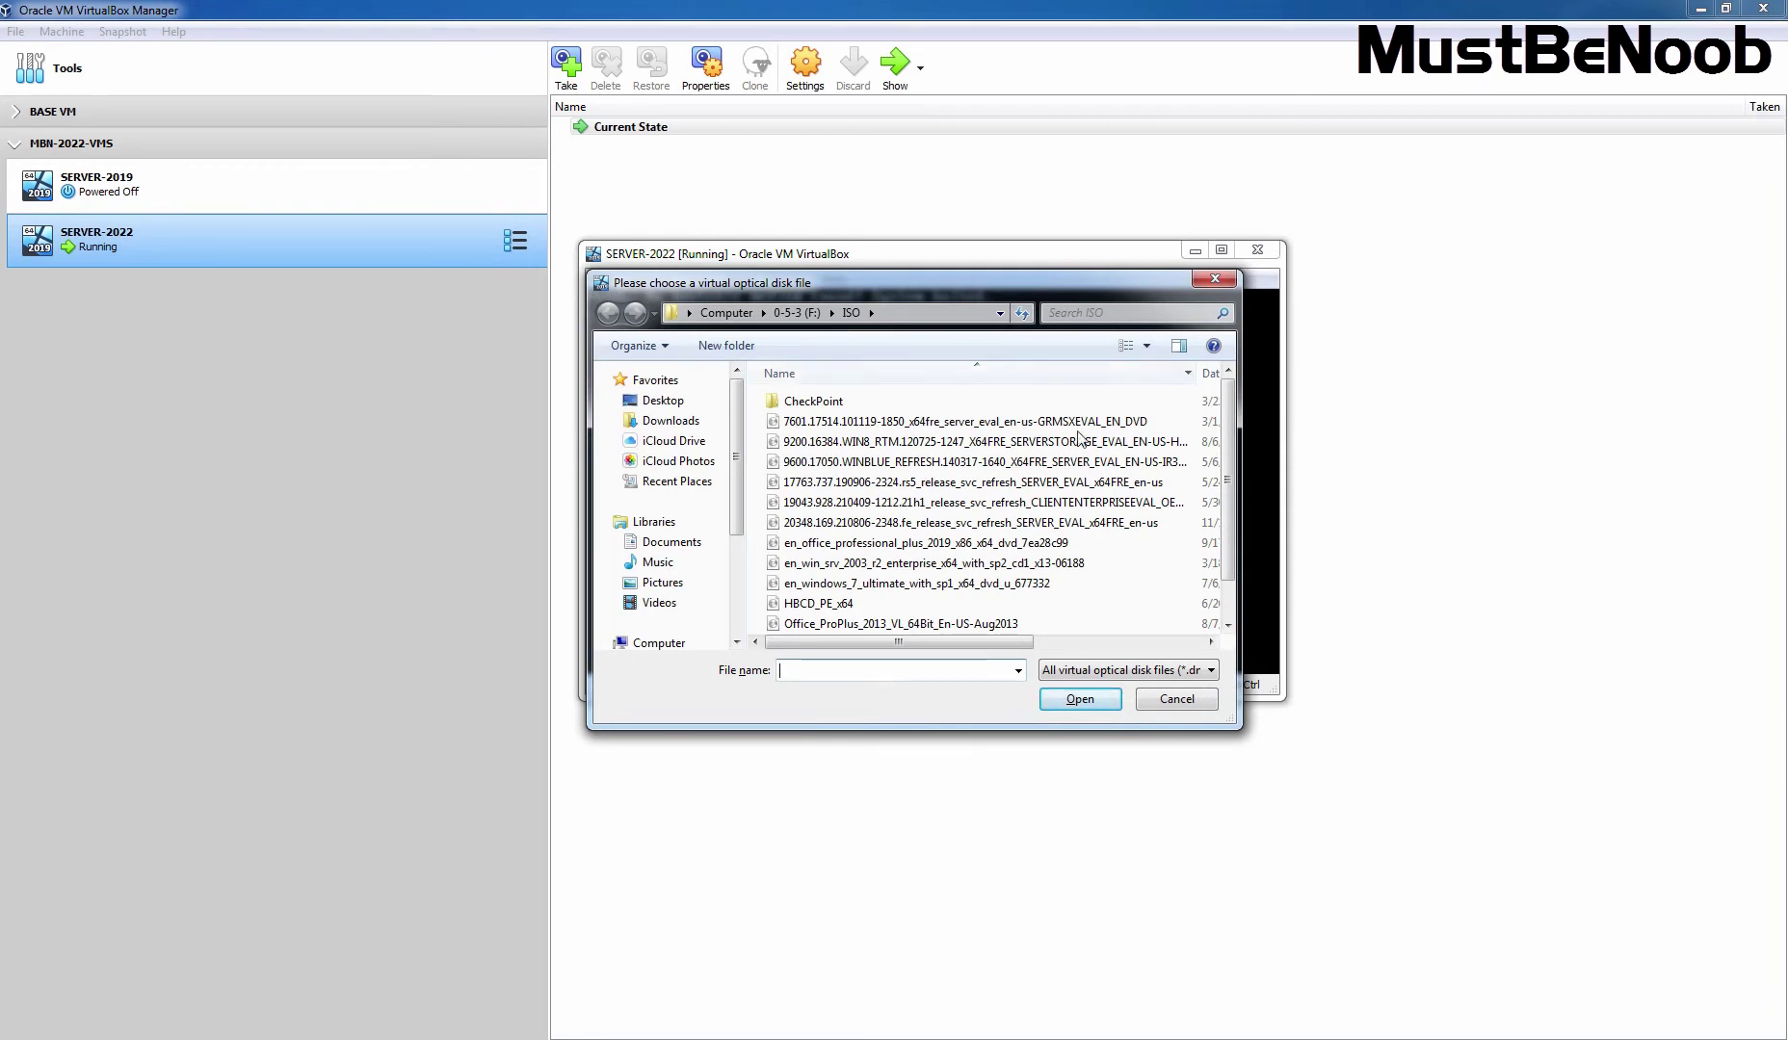
left_click(944, 523)
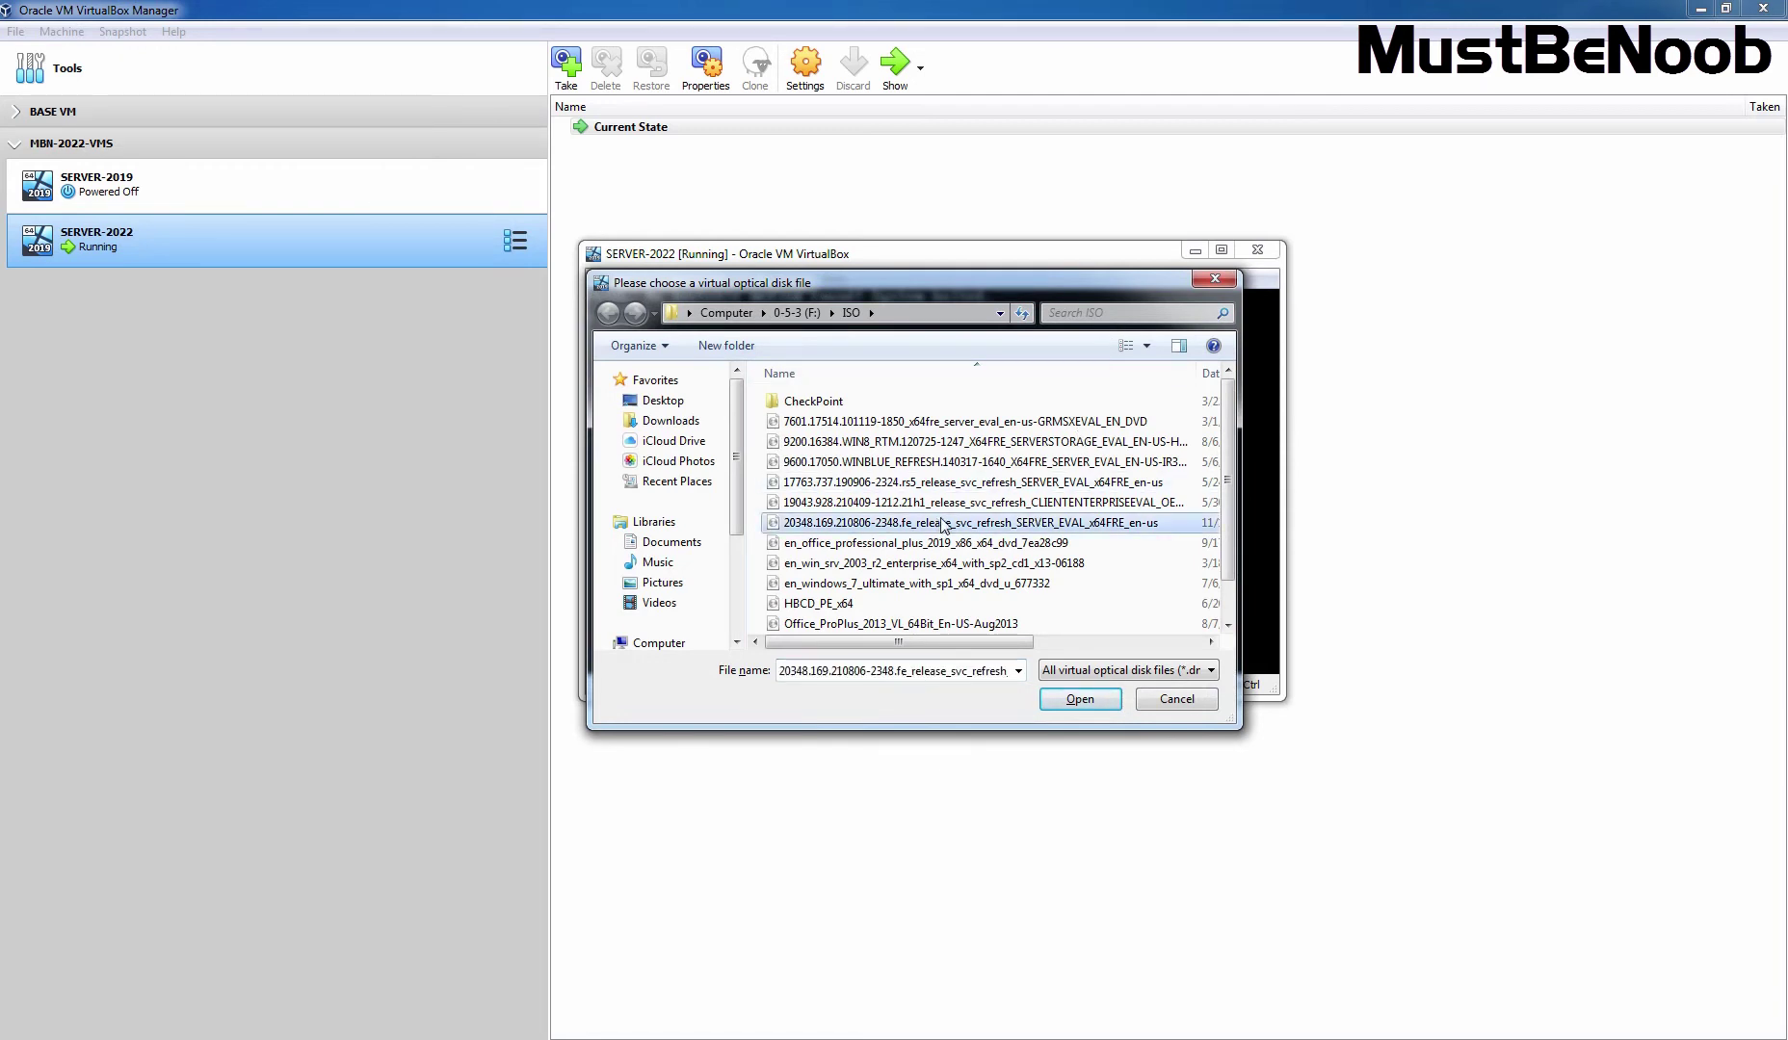
Mount the chosen ISO, reset the machine via Machine > Reset, and maximize its window
left_click(1078, 699)
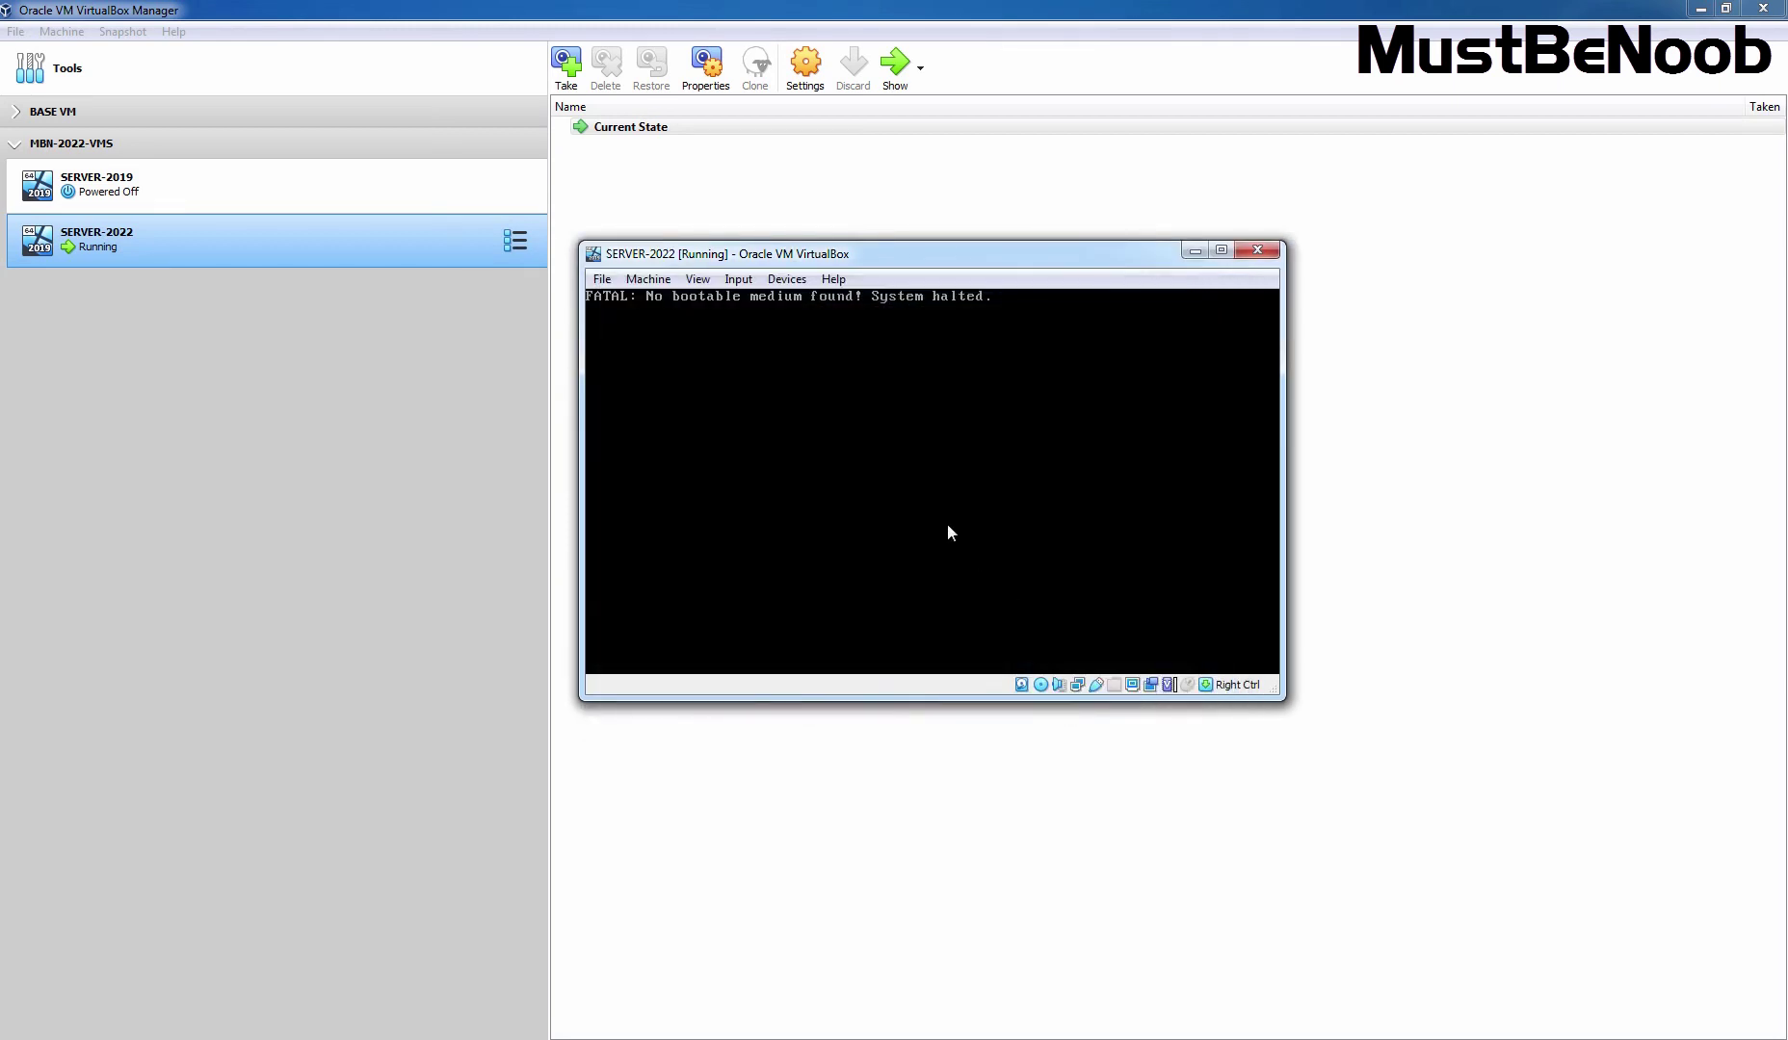
left_click(602, 279)
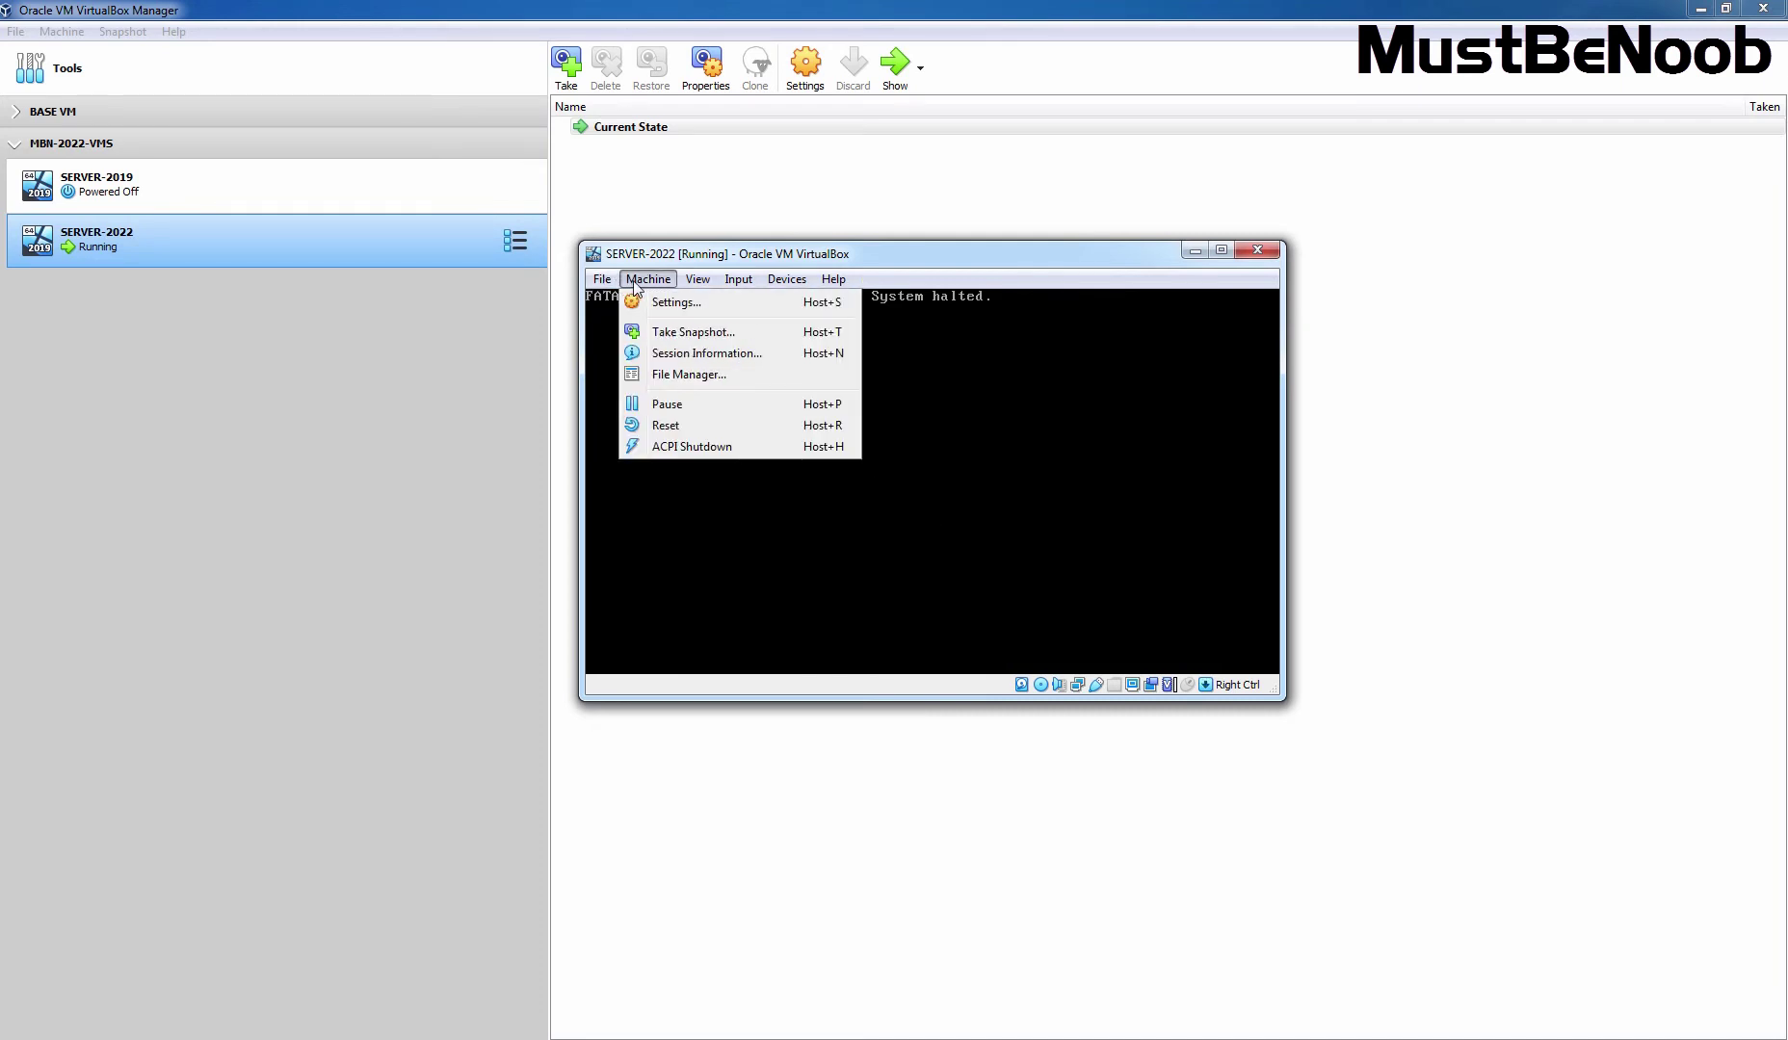
left_click(665, 425)
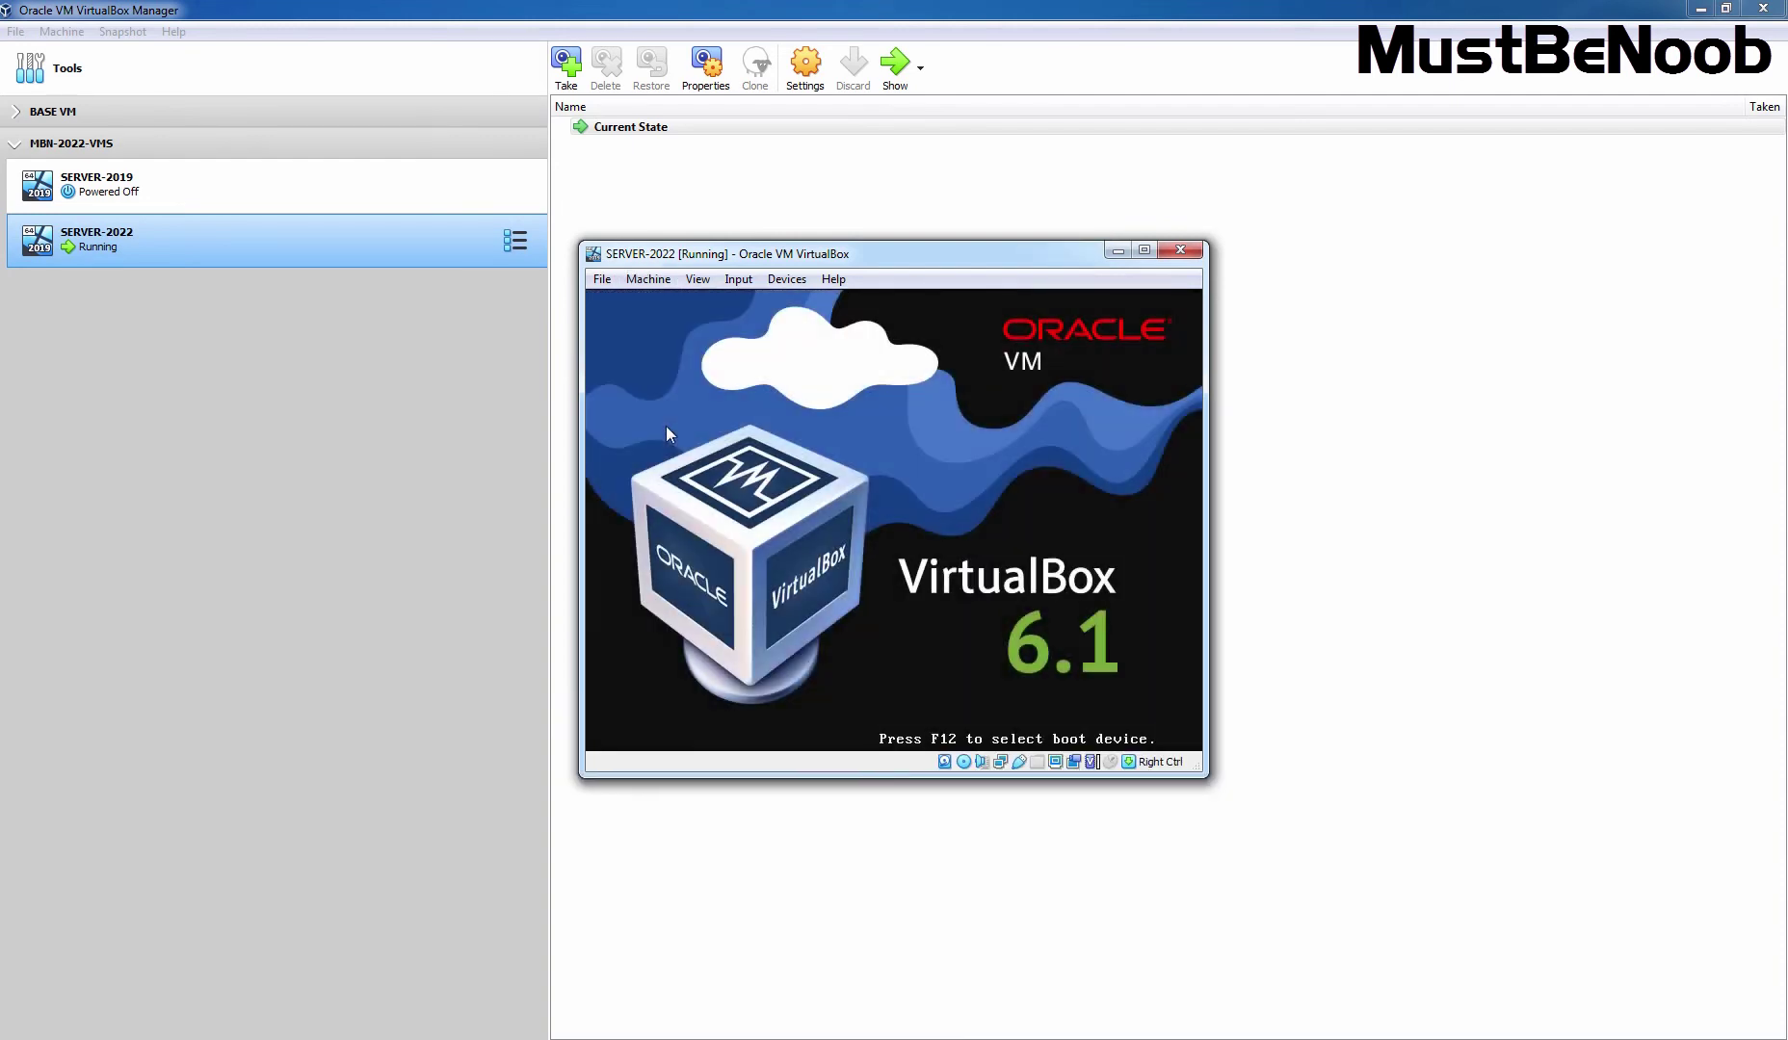
left_click(1144, 251)
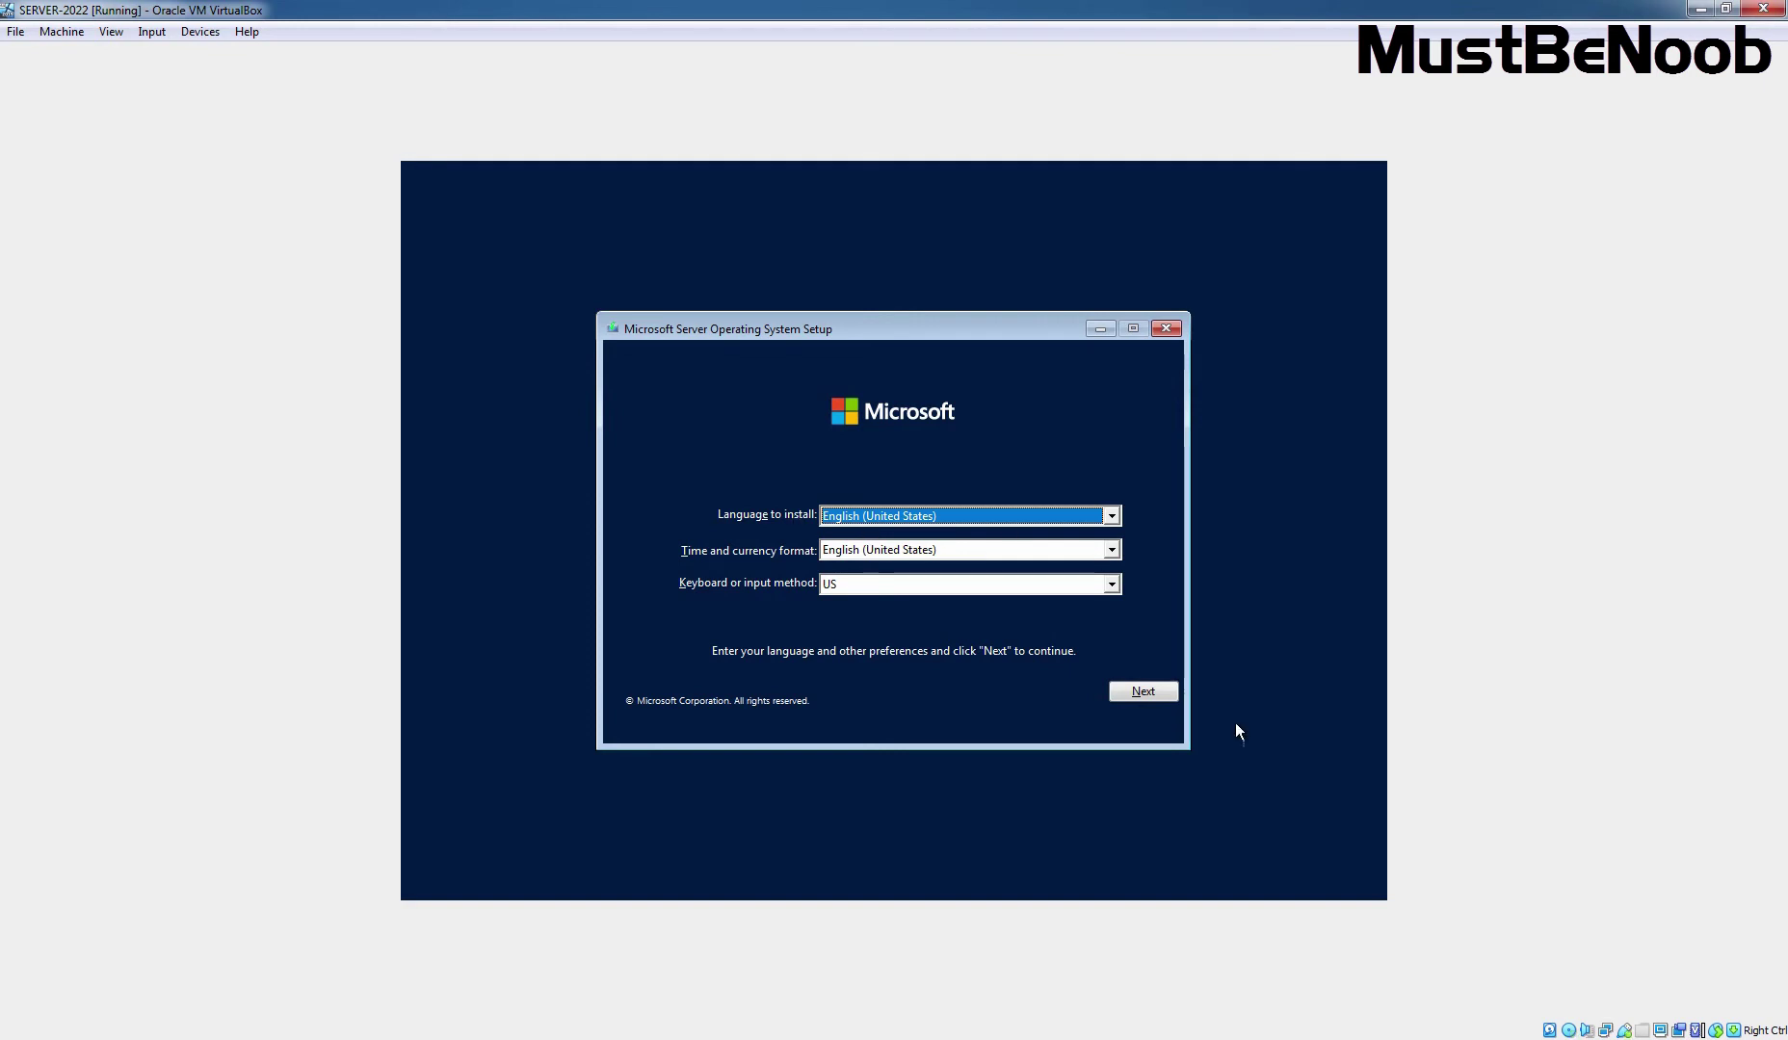
Keep English (United States) defaults, install Datacenter Evaluation (Desktop Experience), and accept the license terms
left_click(1142, 693)
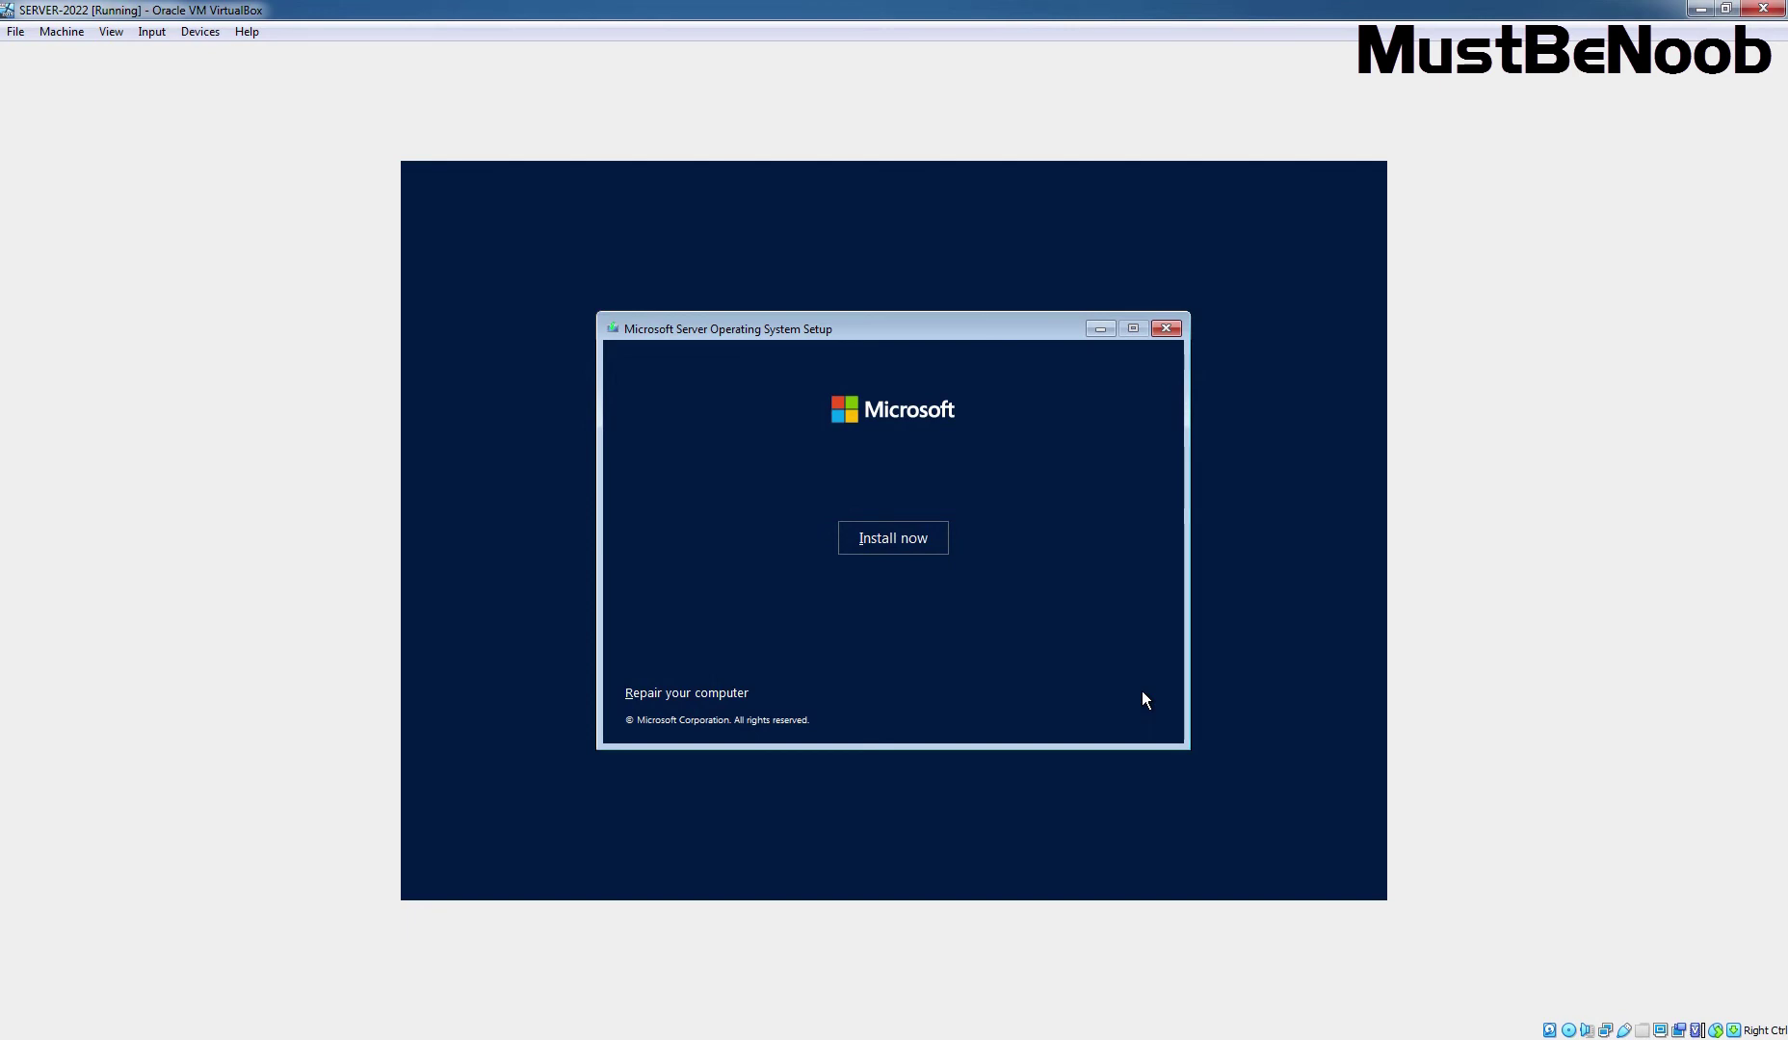
left_click(881, 539)
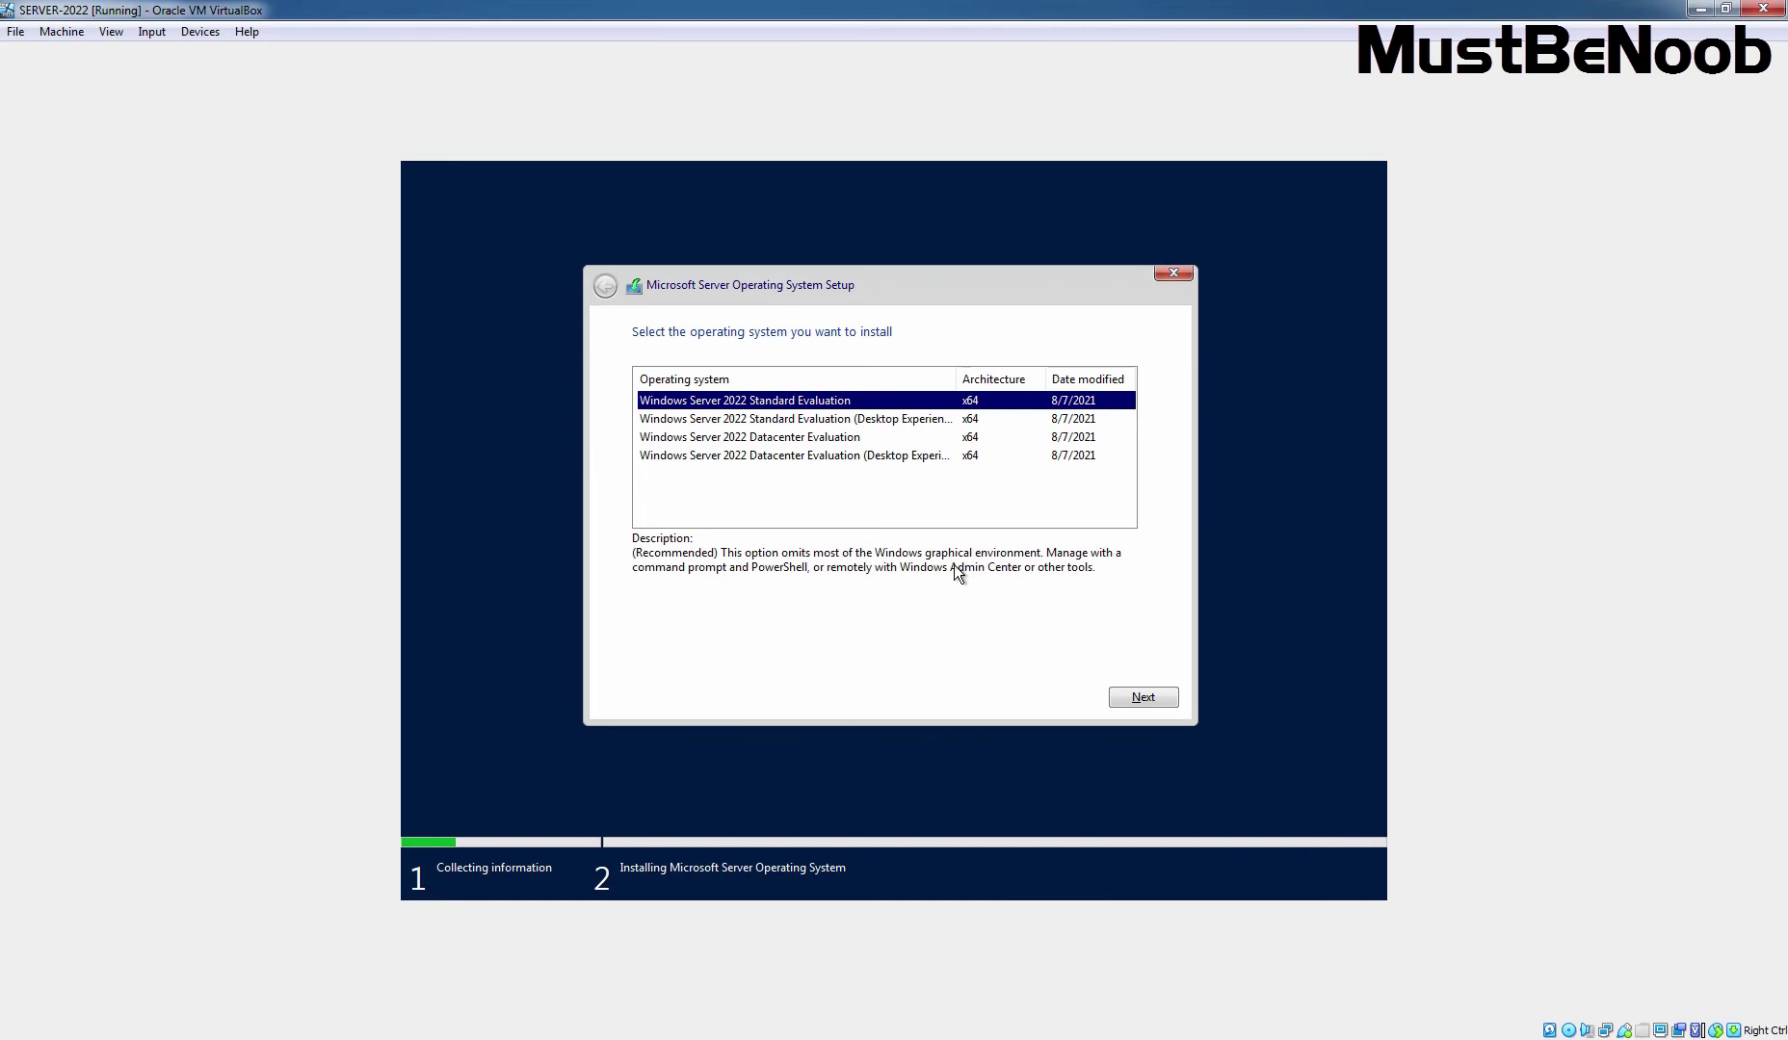
left_click(668, 458)
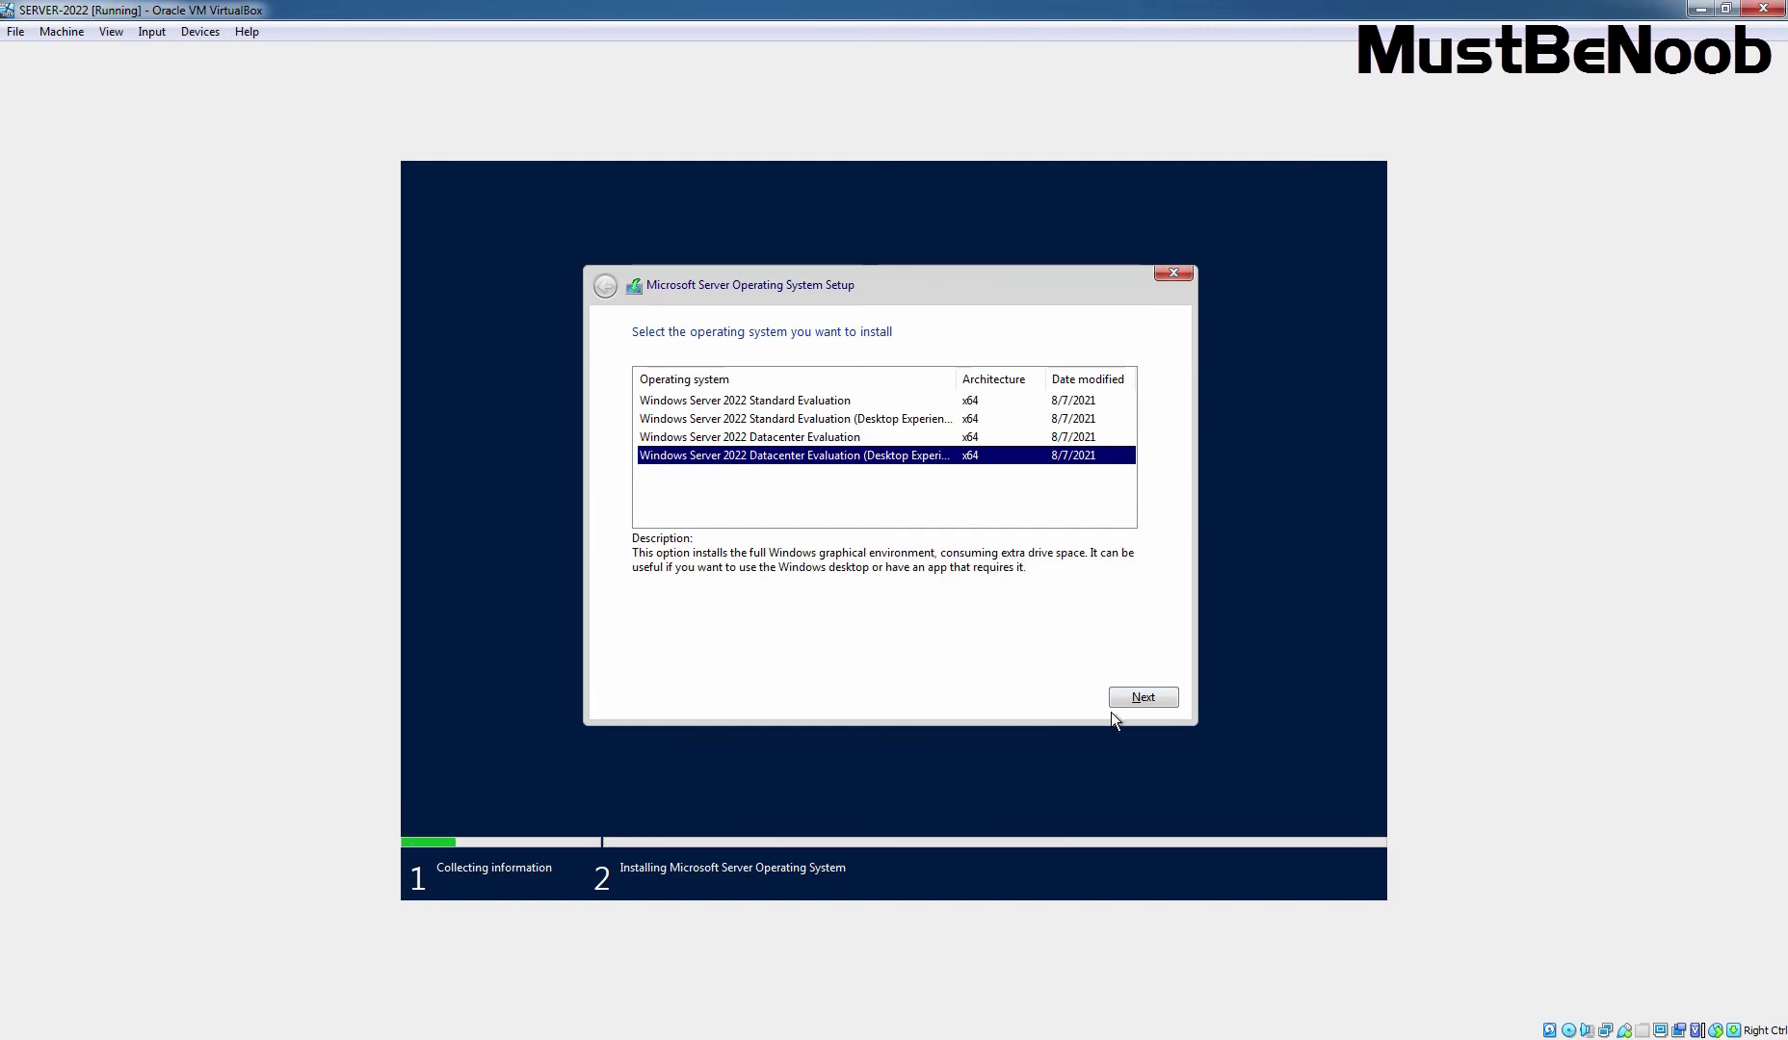
left_click(1135, 700)
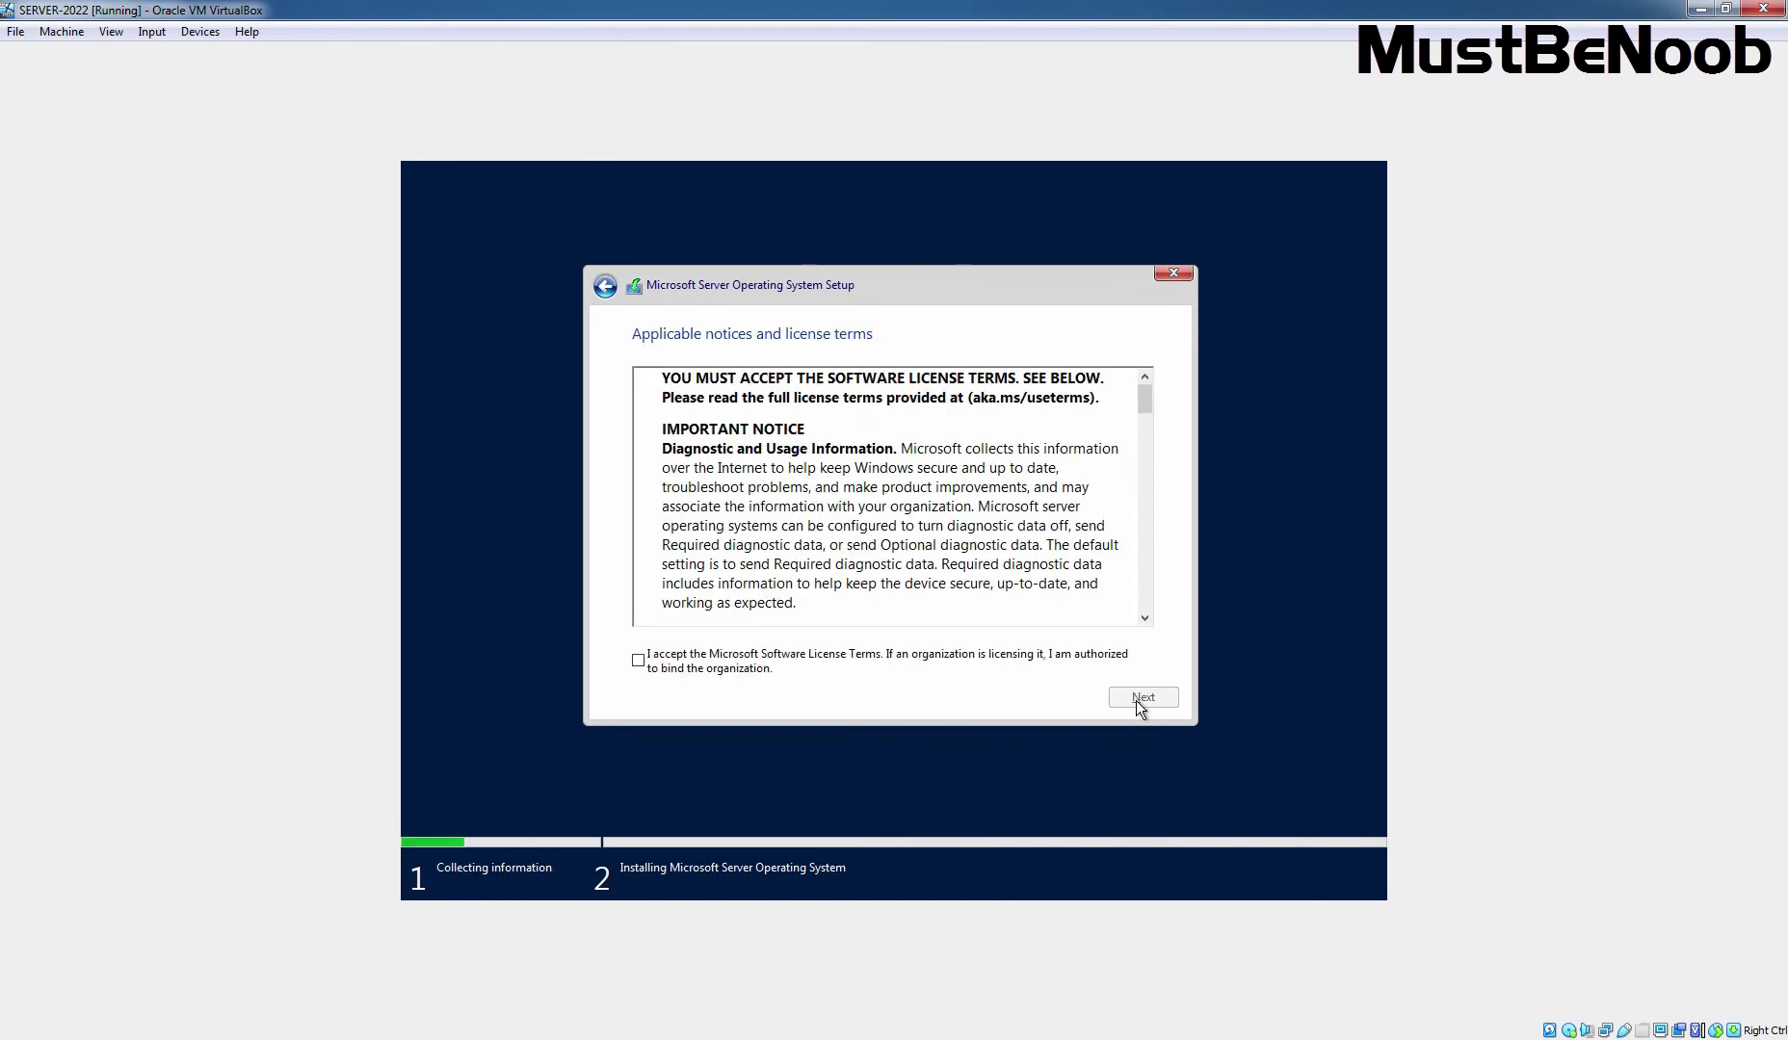
left_click(639, 659)
left_click(1140, 697)
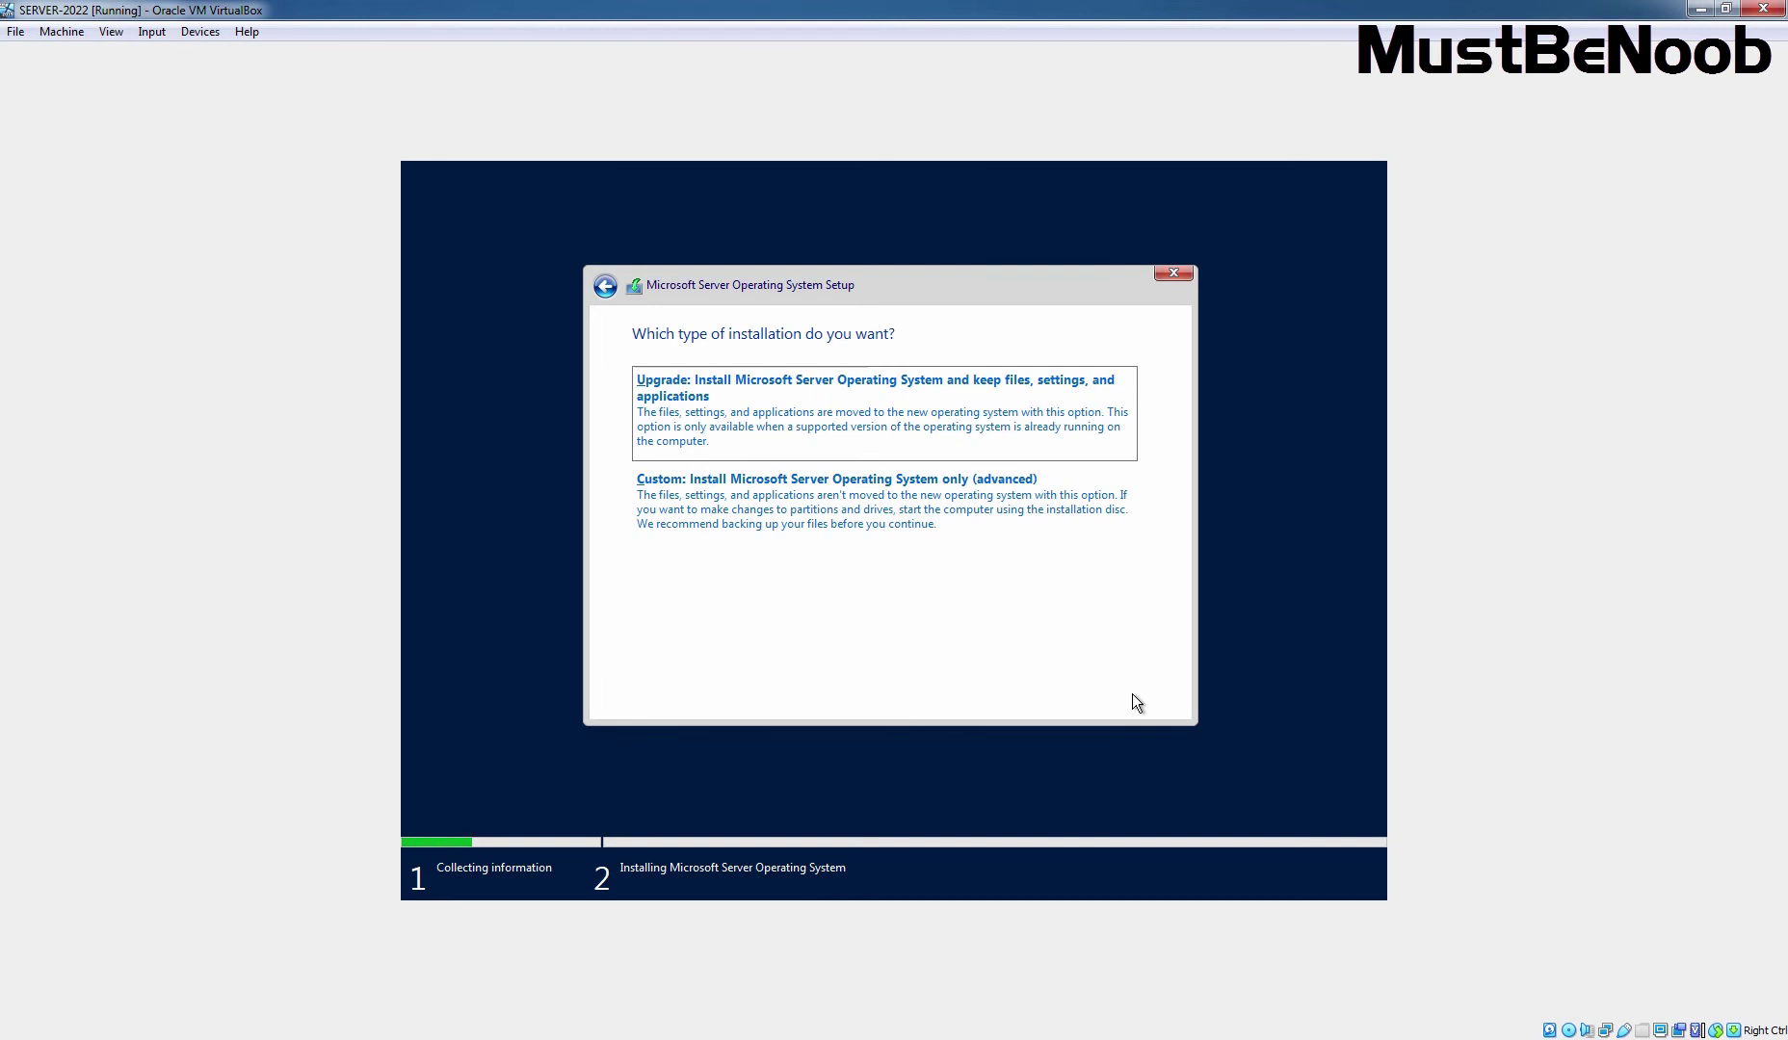
Choose a Custom install onto Drive 0 Unallocated Space and let setup run
left_click(749, 507)
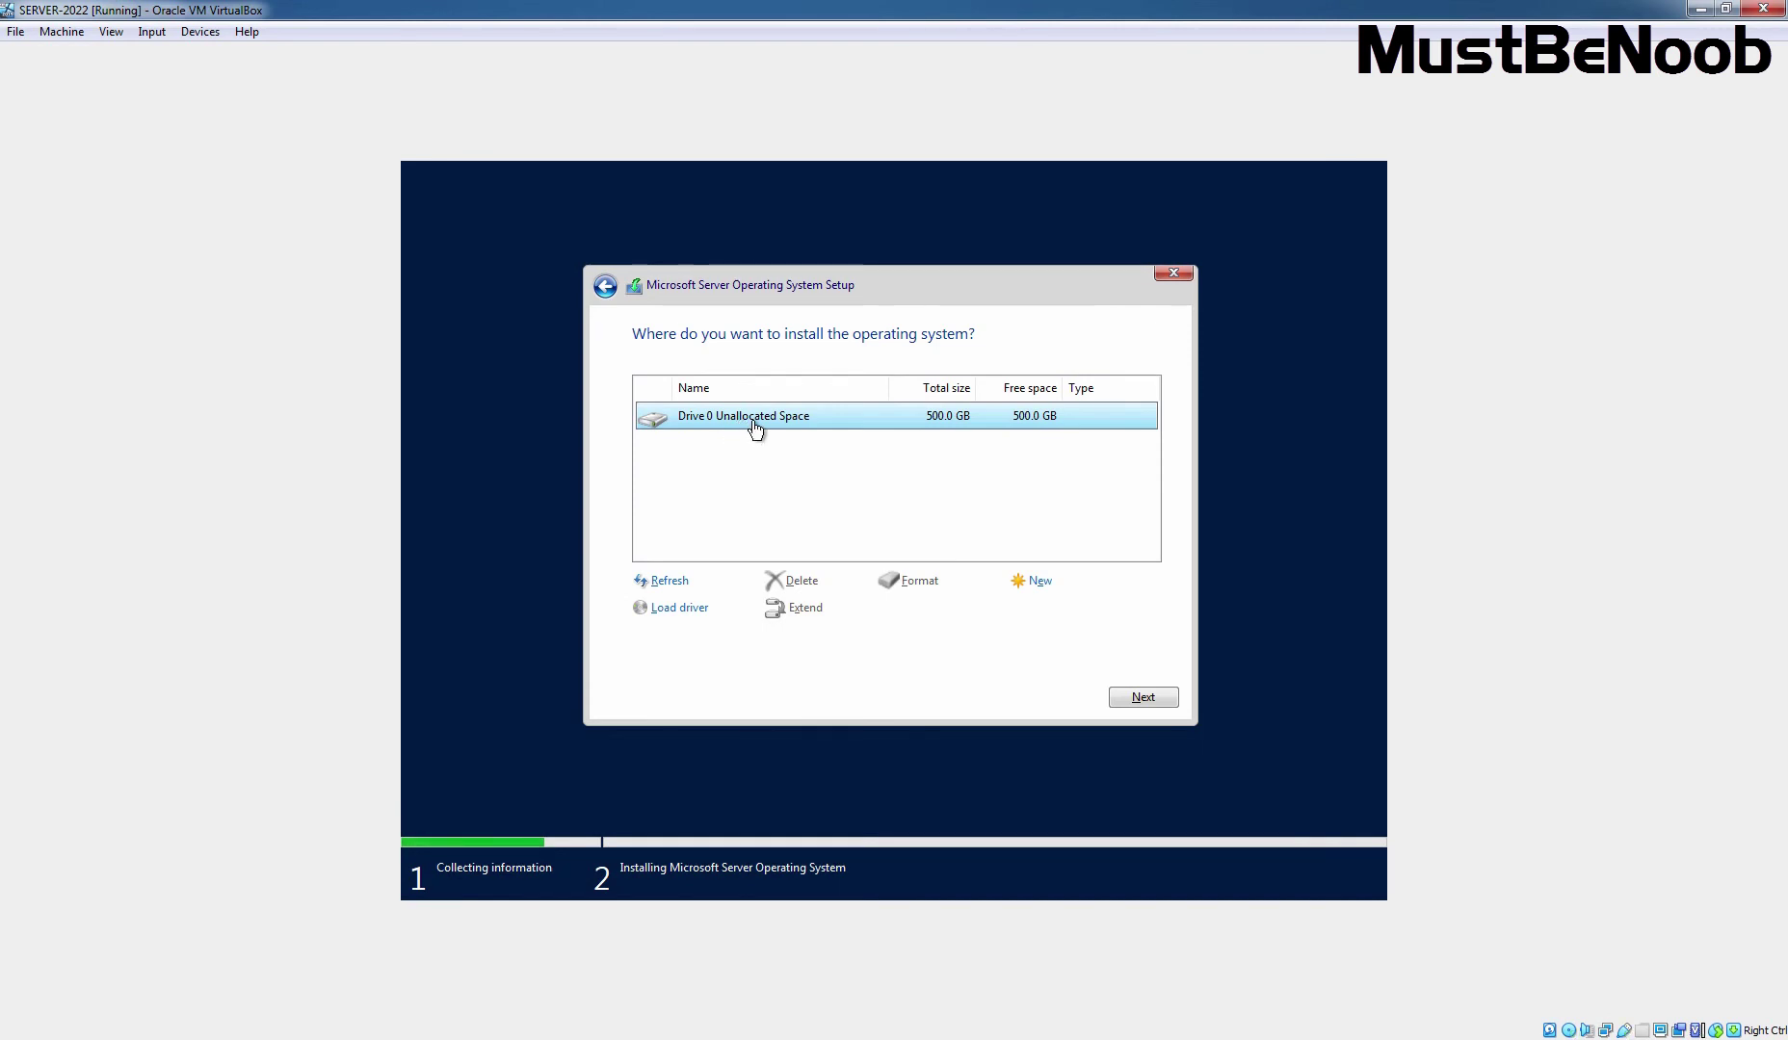
left_click(1143, 698)
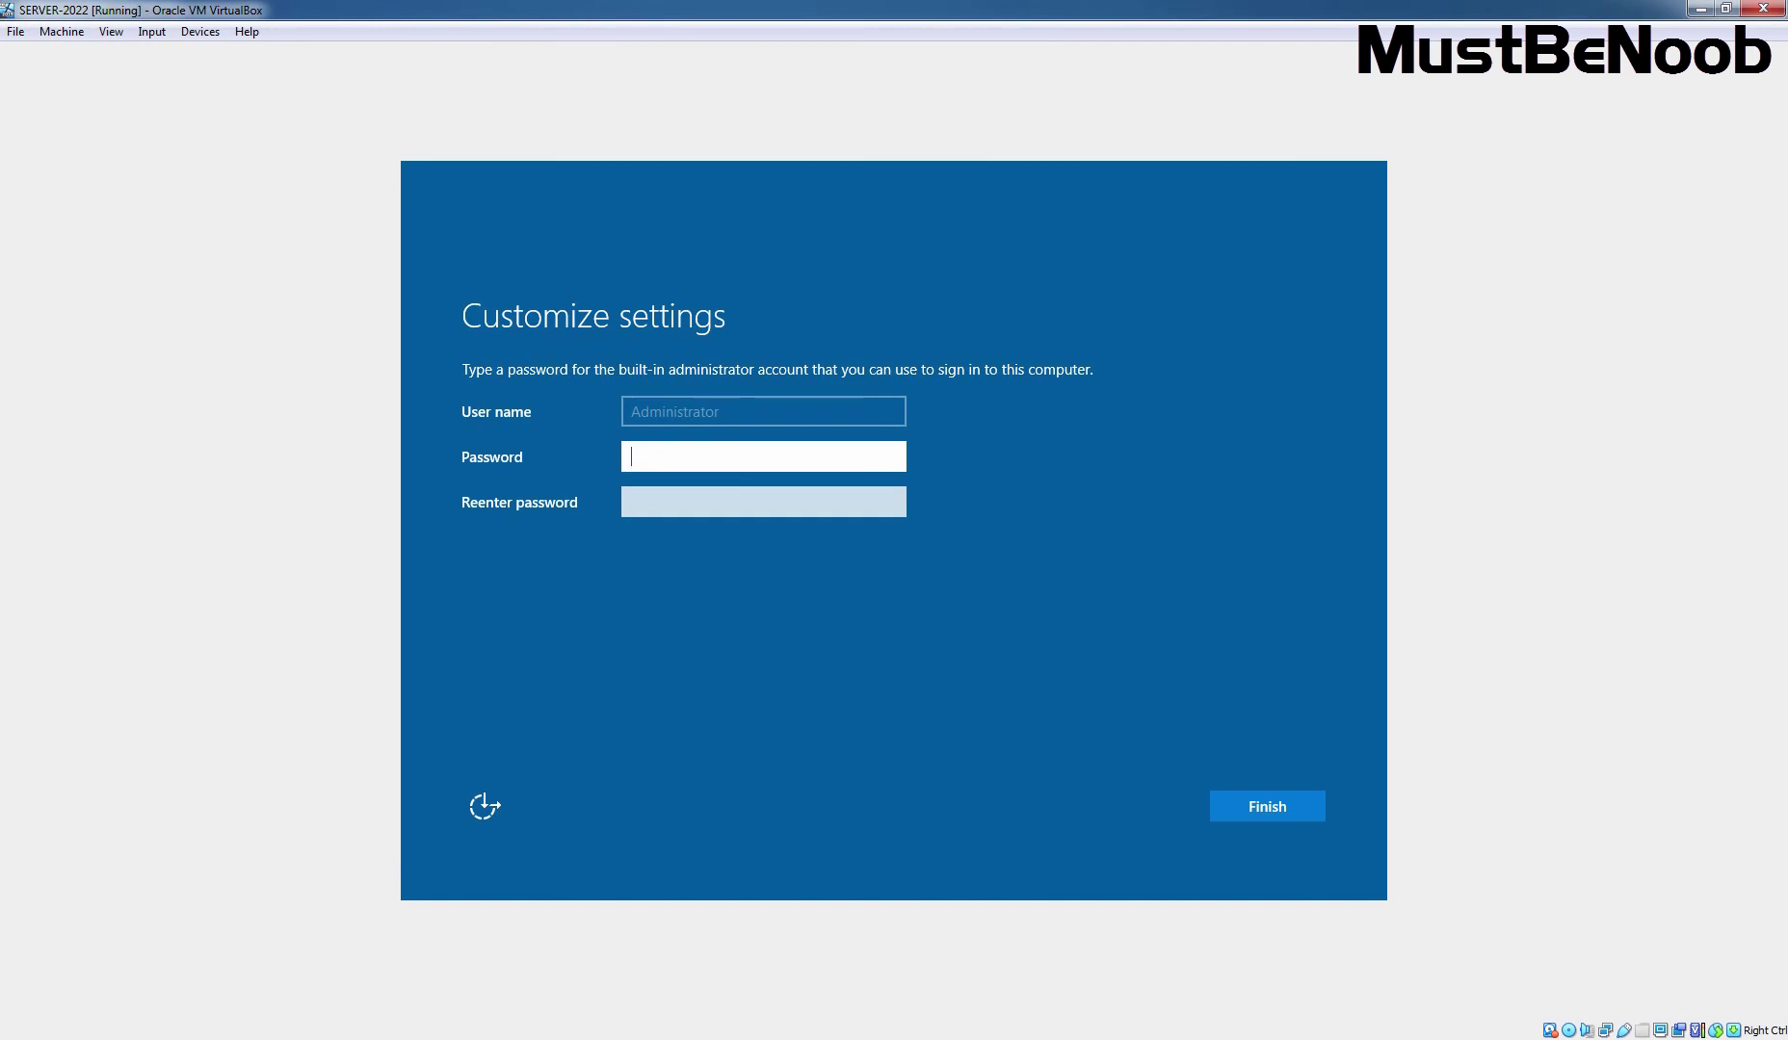
Enter and confirm the Administrator password, then finish setup
key("Tab")
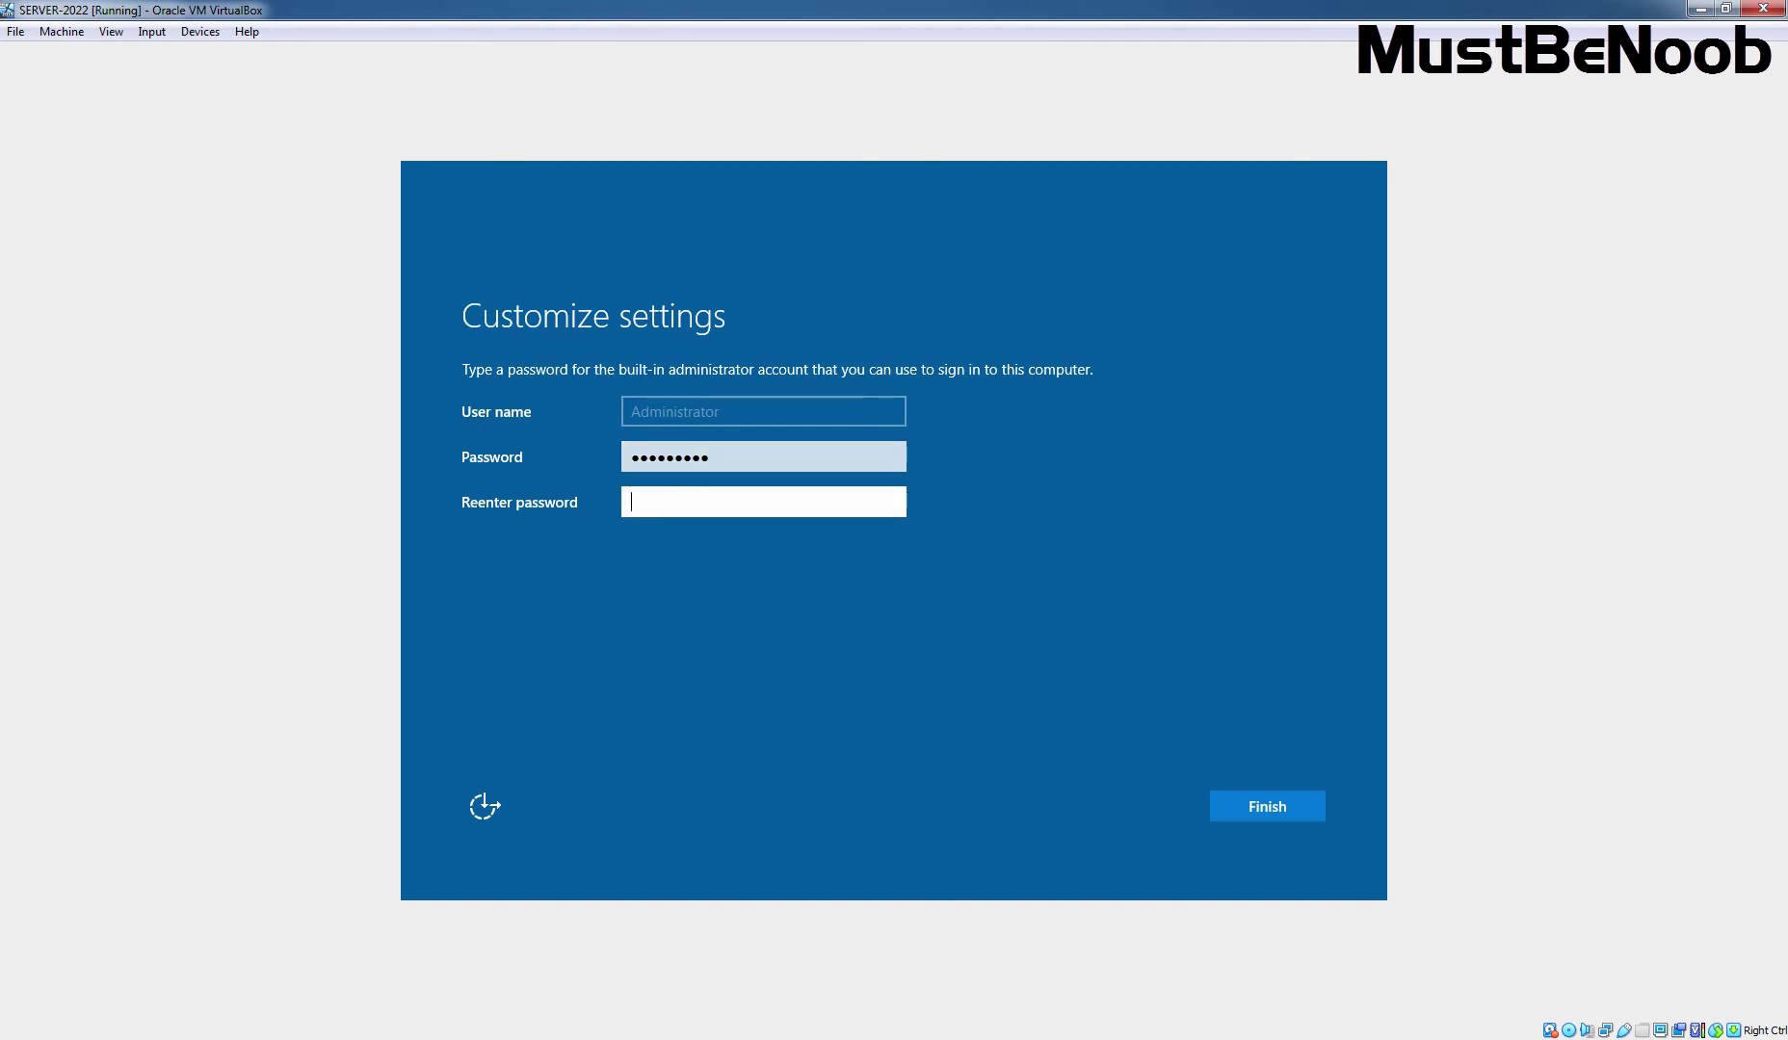
left_click(1279, 809)
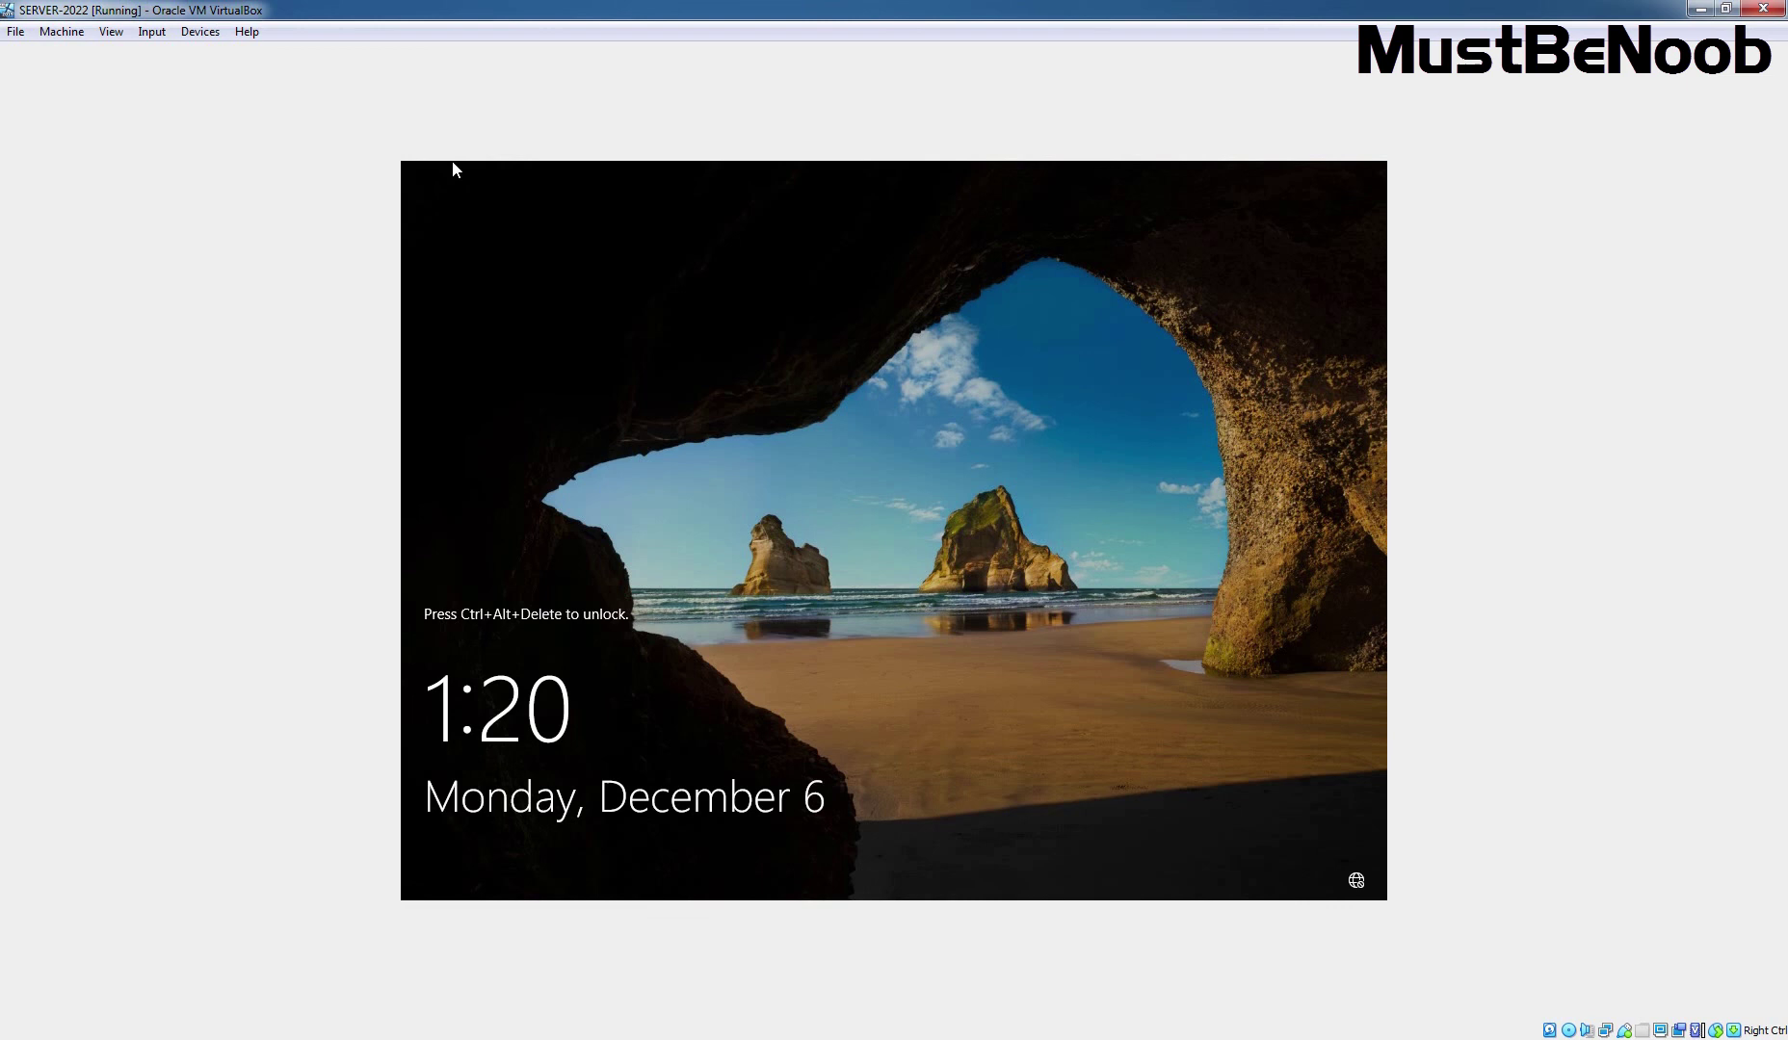
Send Ctrl-Alt-Del from Input > Keyboard and sign in with the Administrator password
left_click(200, 31)
mouse_move(189, 55)
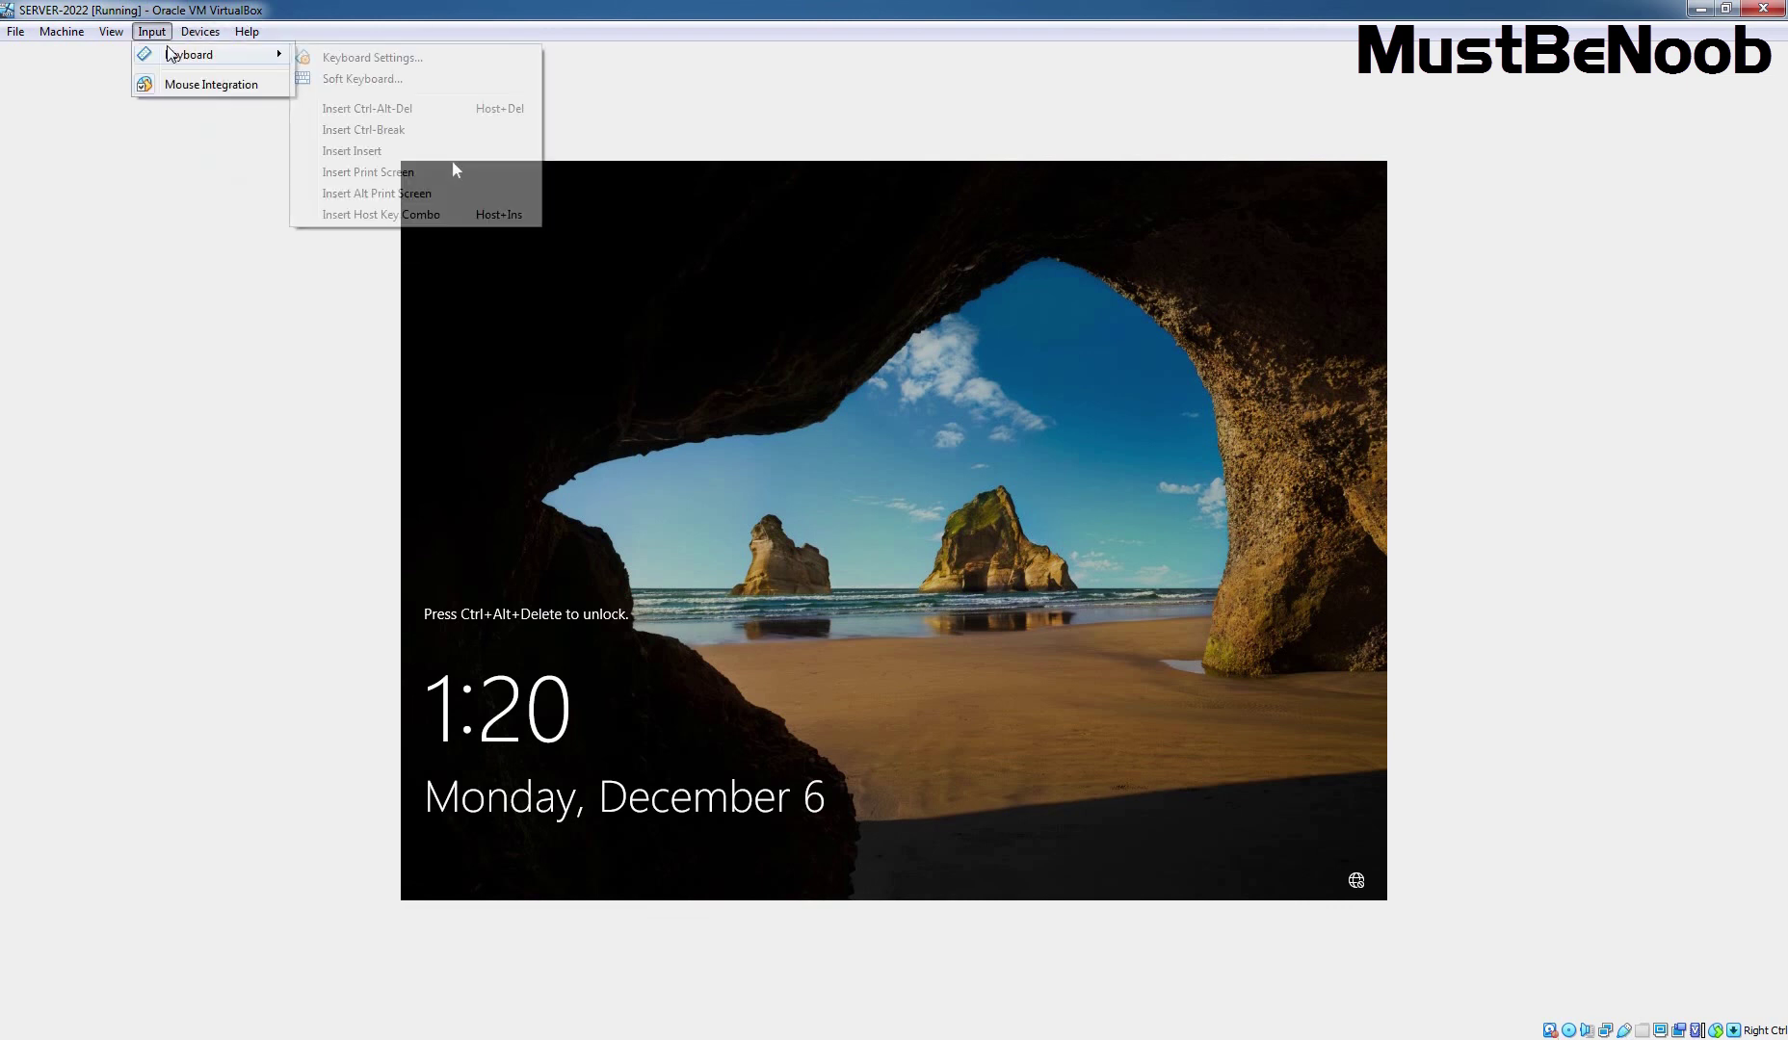
left_click(375, 108)
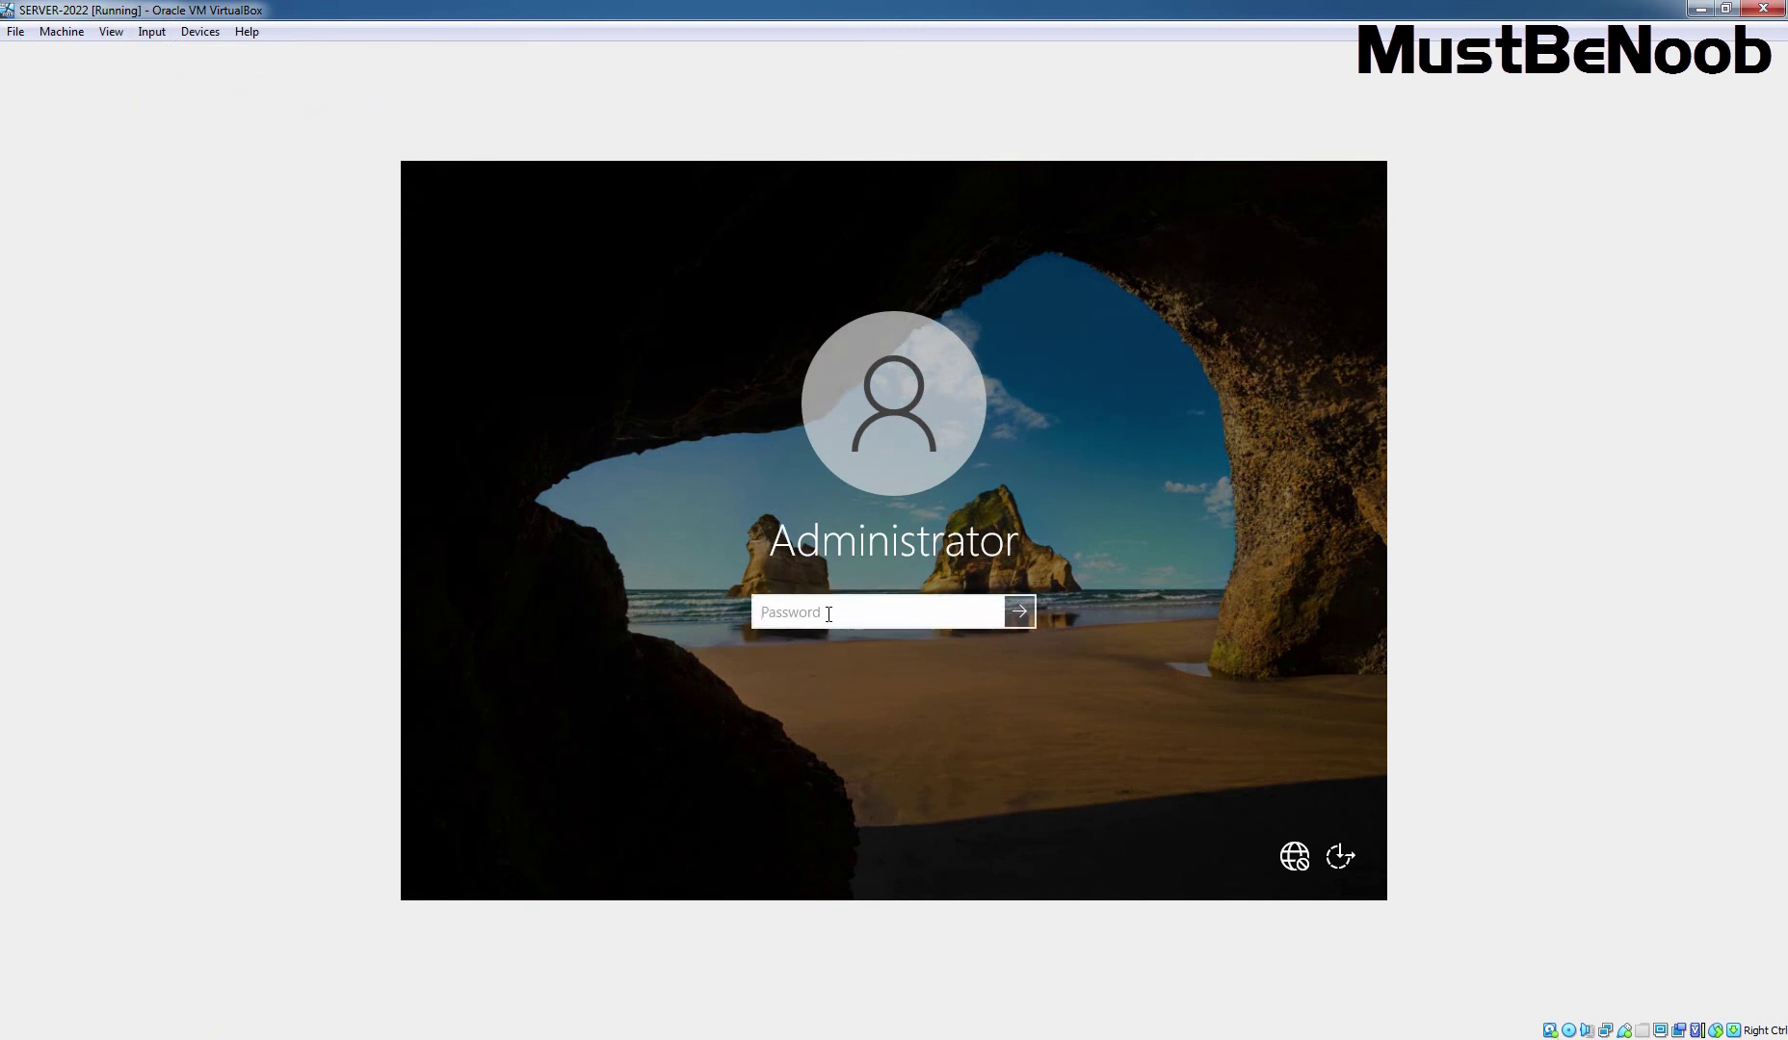
type("*******")
type("**")
left_click(1015, 614)
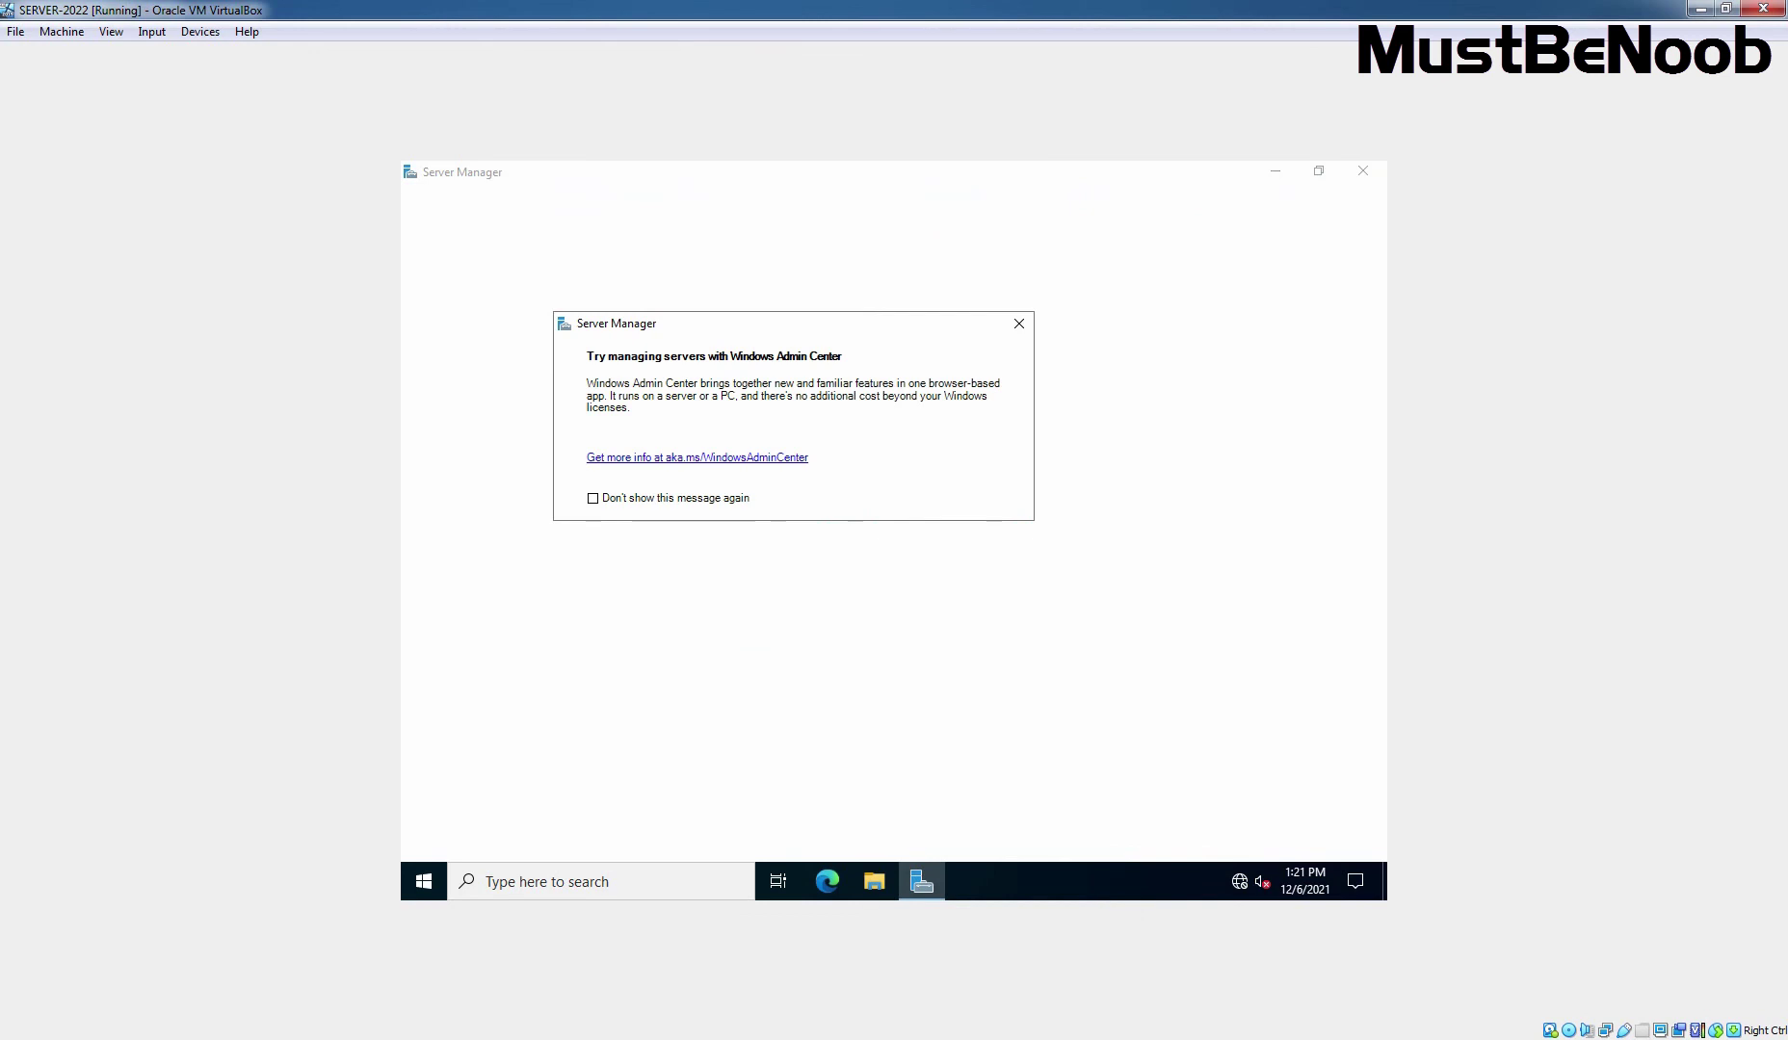
Close the Windows Admin Center popup and select Local Server in the Server Manager sidebar
left_click(1024, 325)
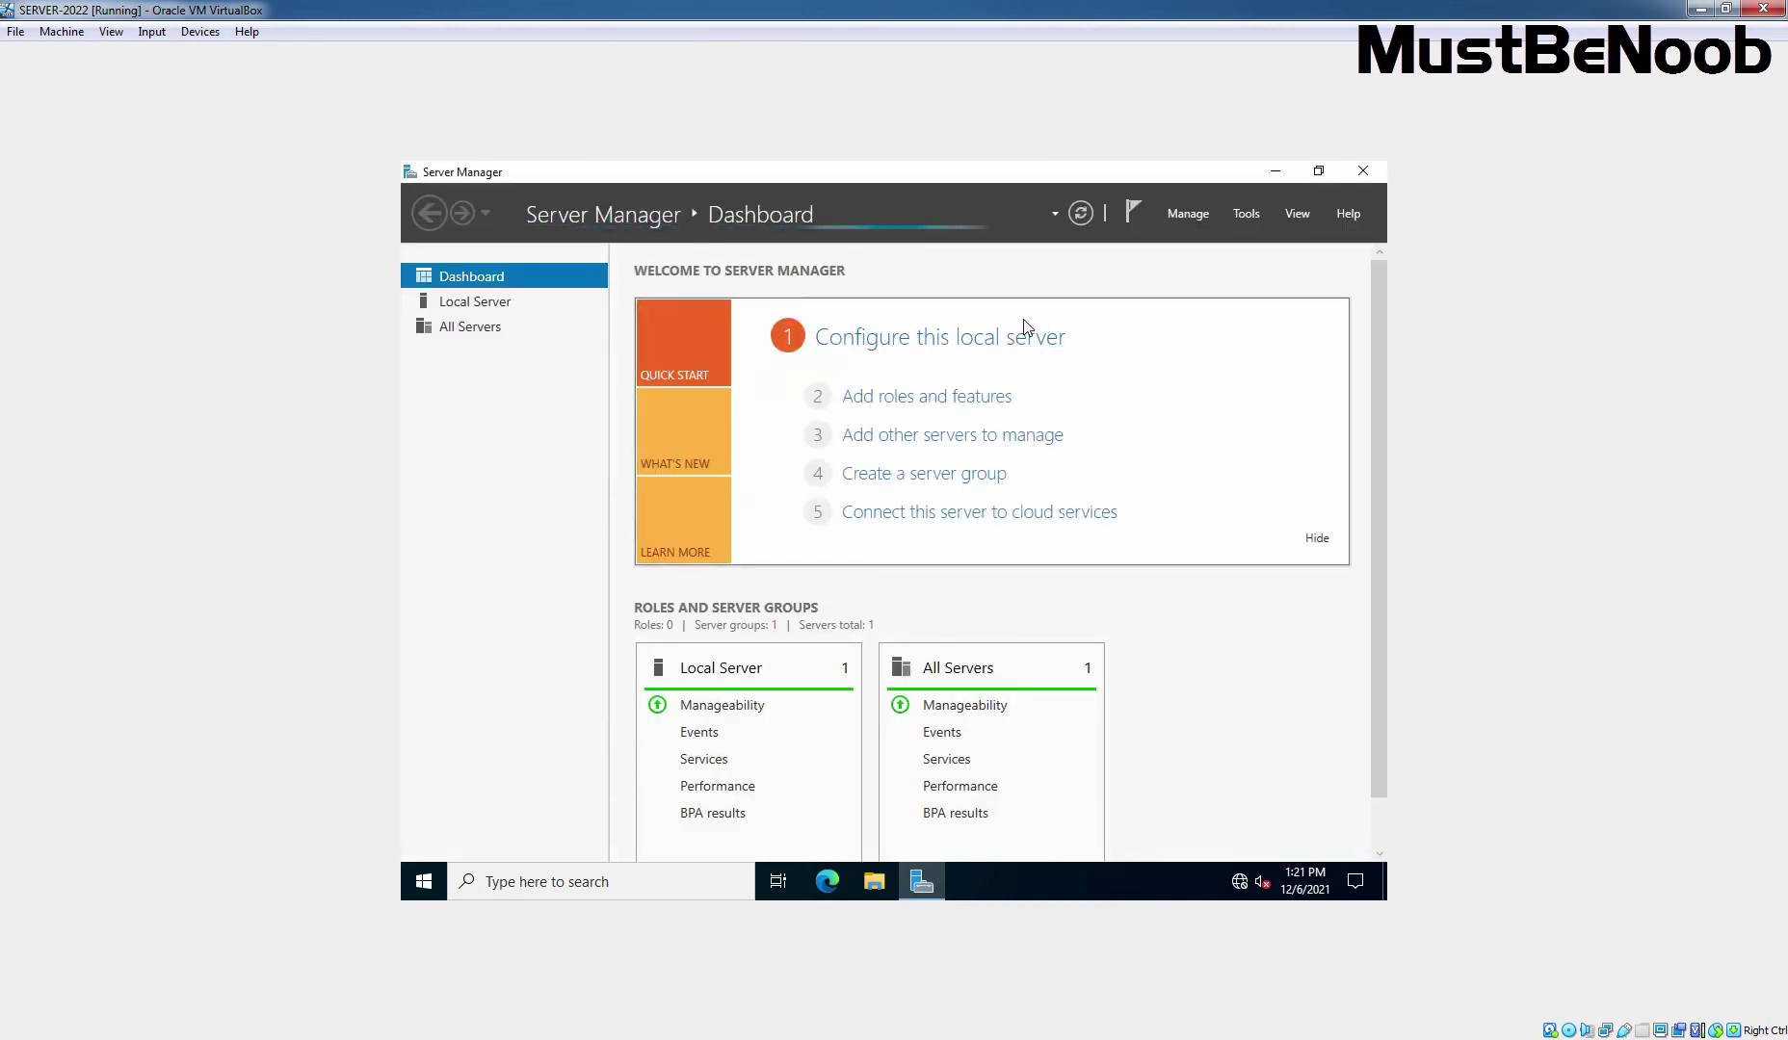
left_click(476, 313)
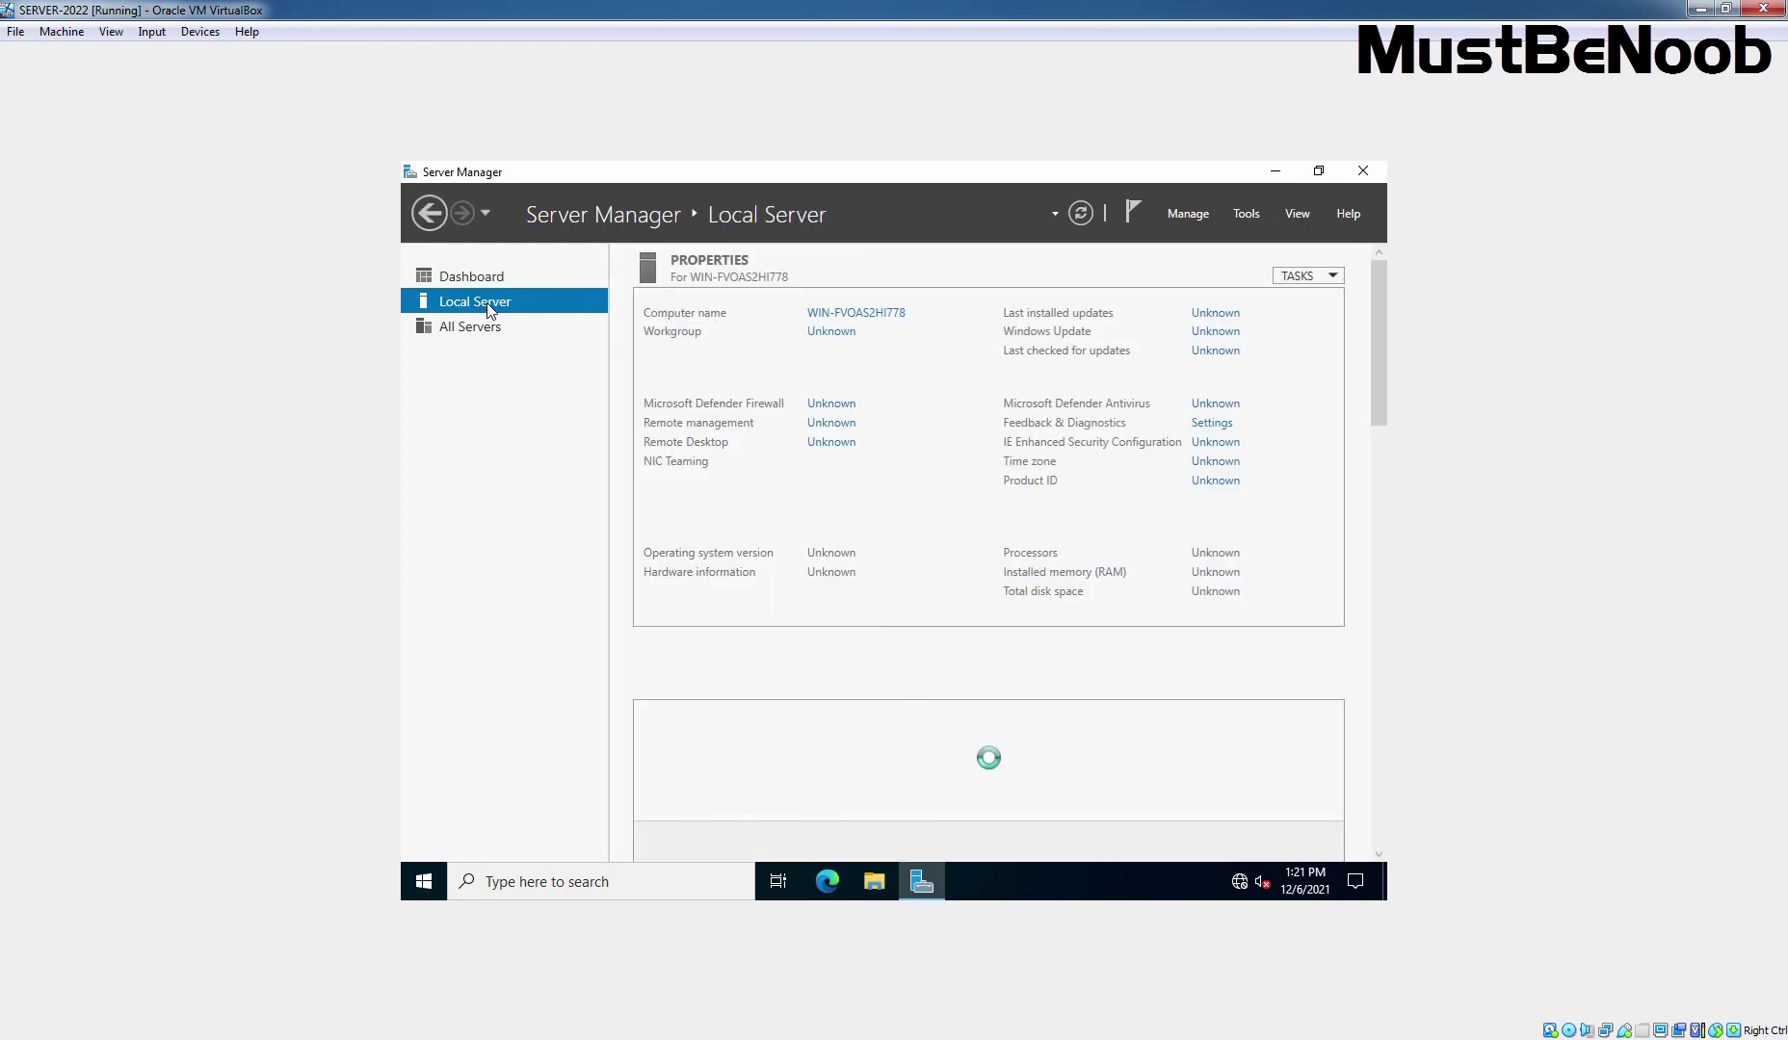